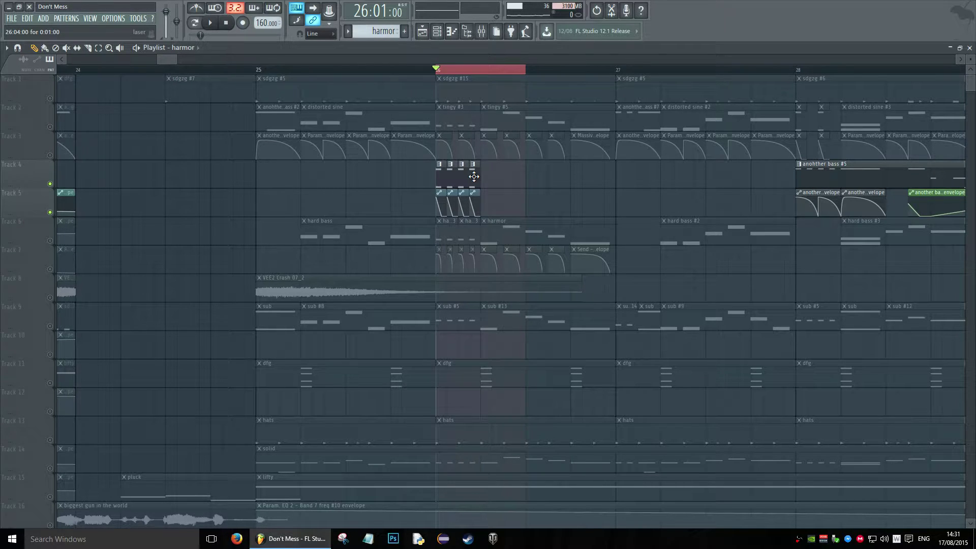
Play bar 26 with only the laser clips on Tracks 4 and 5, and again with all tracks unmuted.
{"action": "key", "text": "space"}
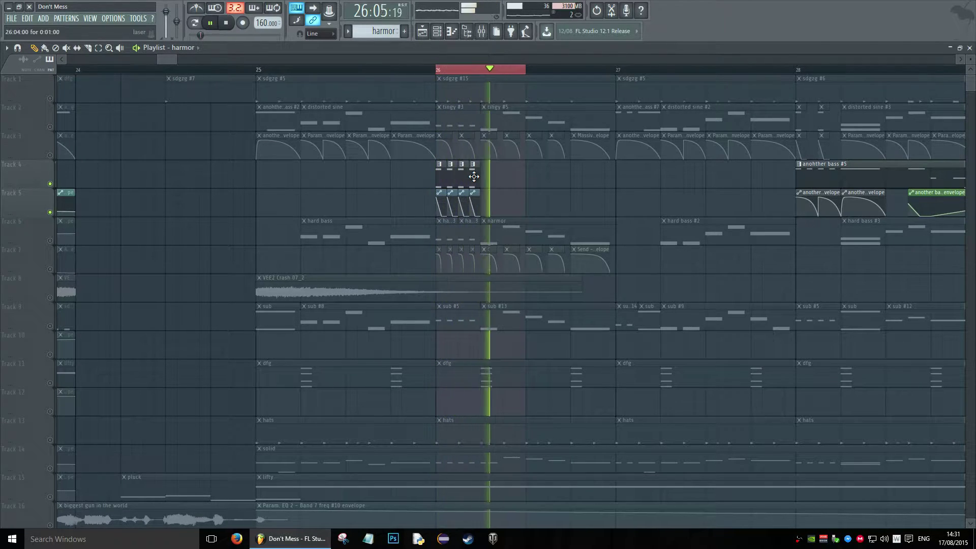
{"action": "key", "text": "space"}
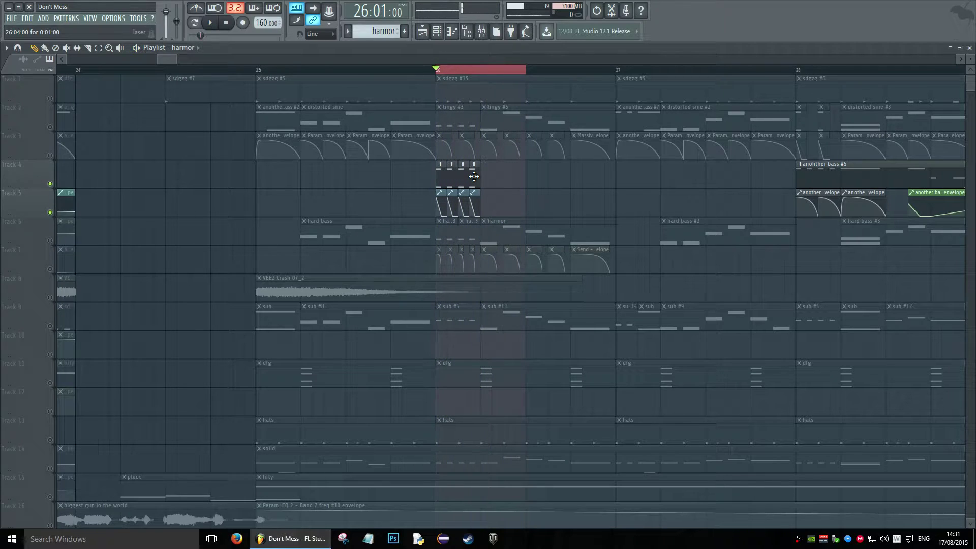
{"action": "right_click", "coordinate": [49, 213]}
{"action": "right_click", "coordinate": [50, 213]}
{"action": "key", "text": "space"}
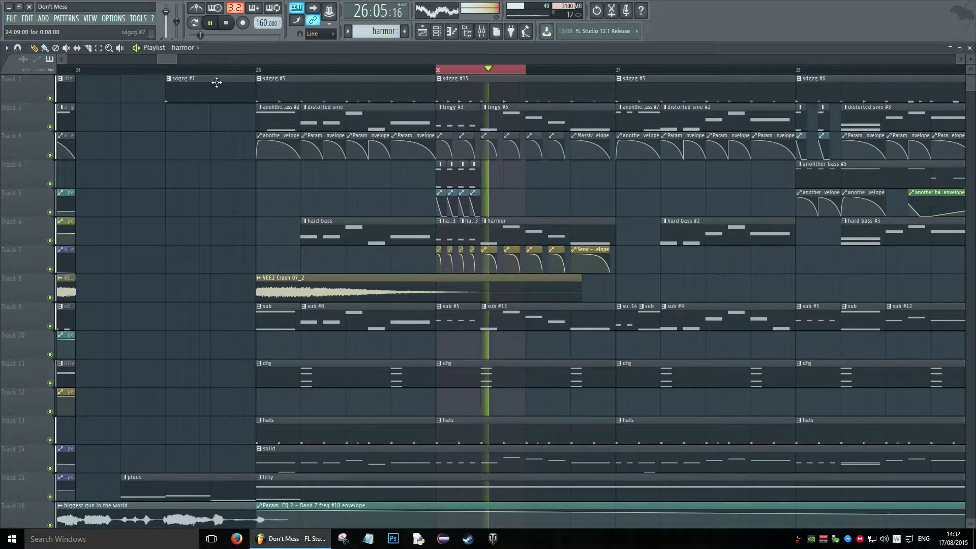
{"action": "key", "text": "space"}
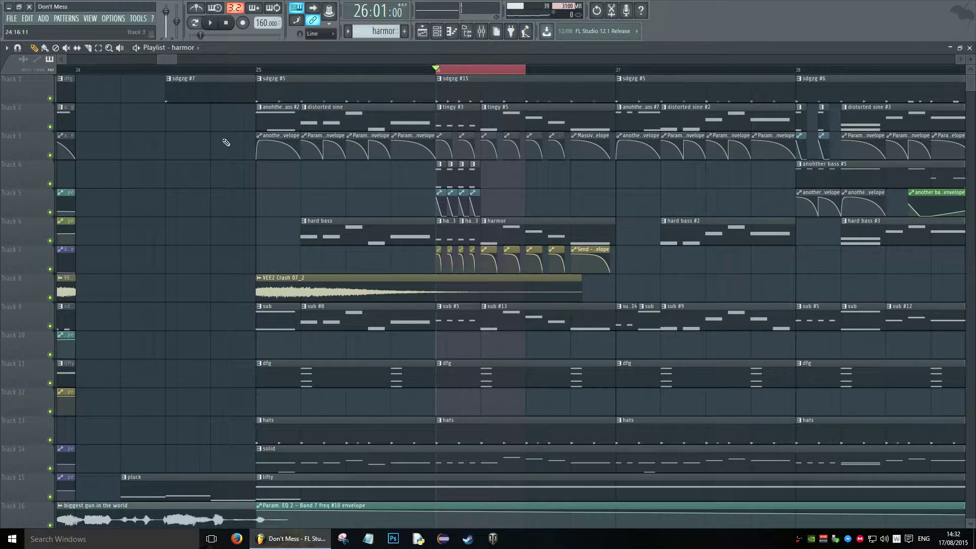
Solo Track 2 with Track 3 and play bar 26, layering in Tracks 6, 7, 4 and 5.
{"action": "right_click", "coordinate": [50, 127]}
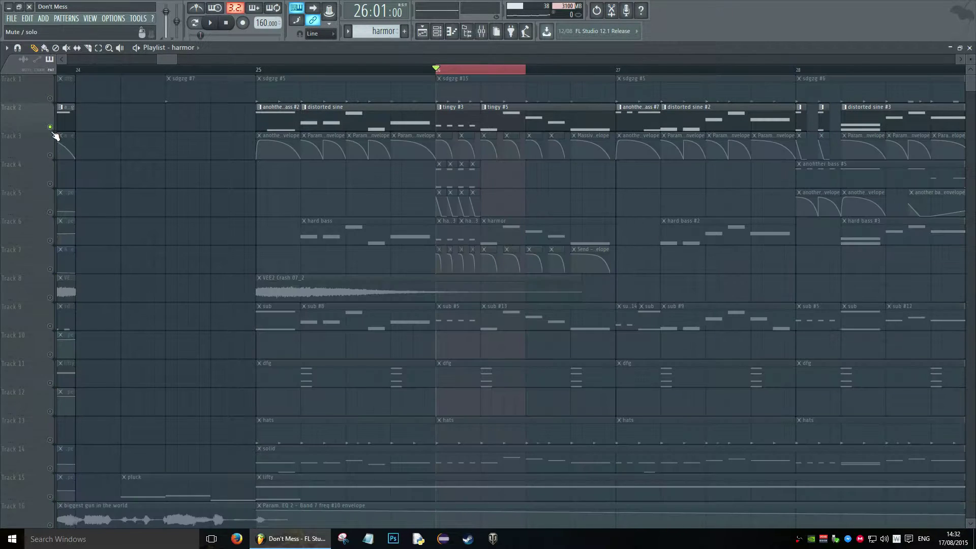
{"action": "left_click", "coordinate": [51, 156]}
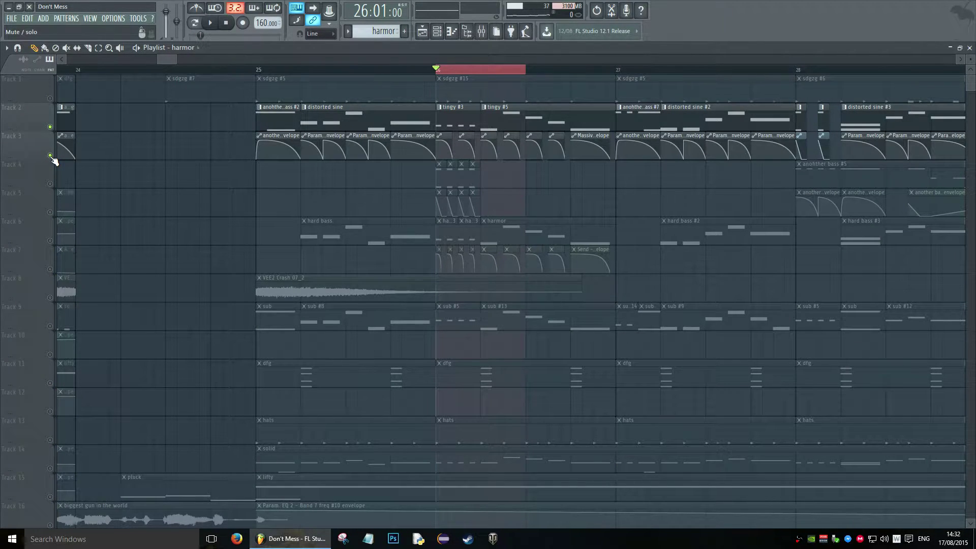
{"action": "key", "text": "space"}
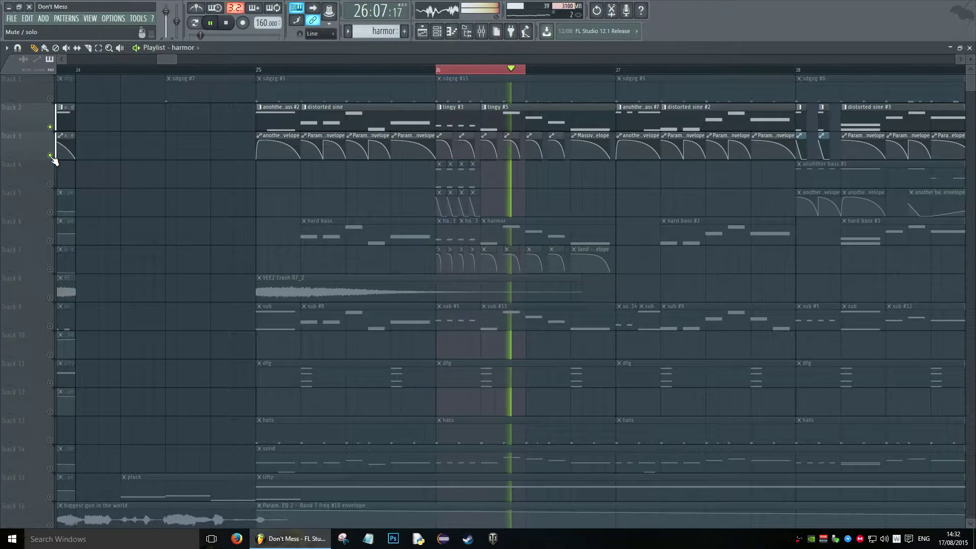
{"action": "left_click", "coordinate": [50, 241]}
{"action": "left_click", "coordinate": [51, 269]}
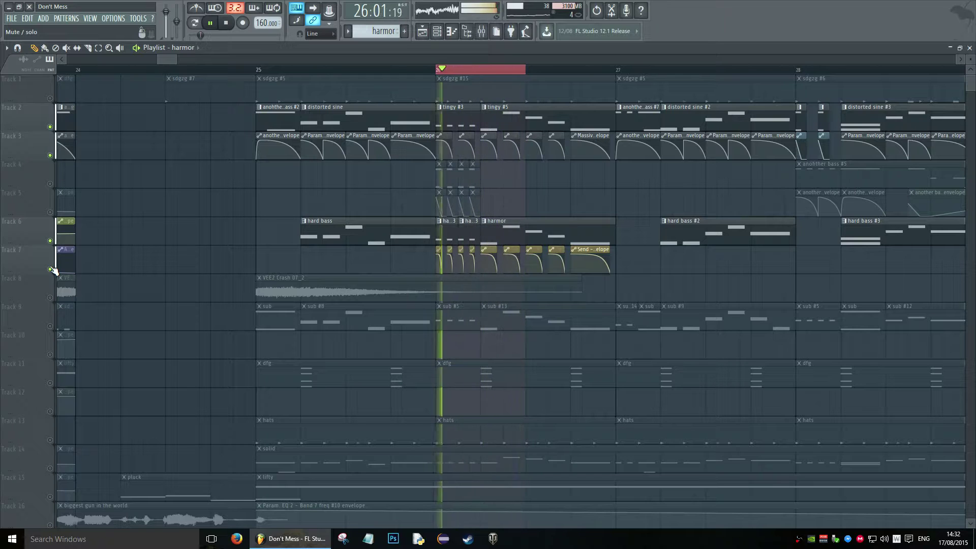
{"action": "left_click", "coordinate": [51, 184]}
{"action": "left_click", "coordinate": [50, 212]}
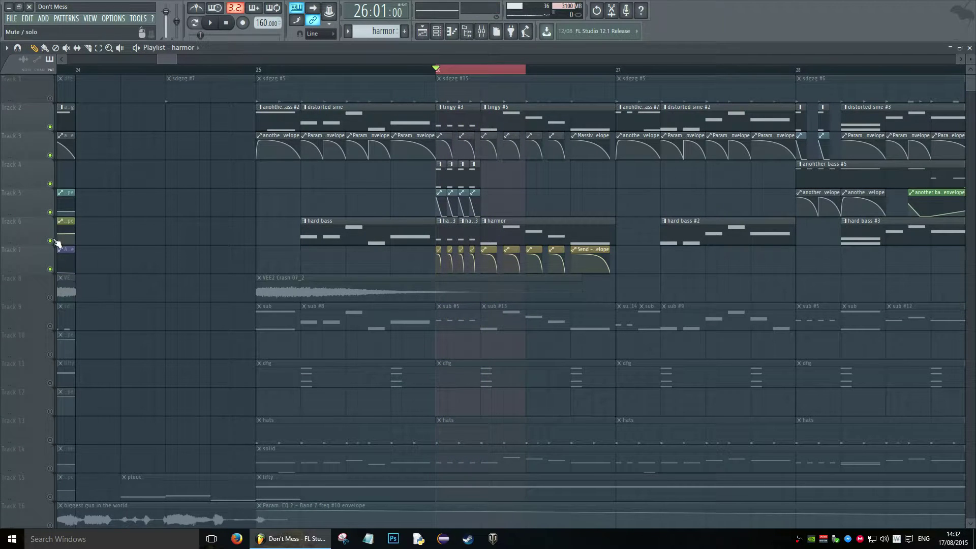
Add Track 9 (sub) and Track 14 (solid) to the soloed layers, listen to bar 26, and restore all tracks.
{"action": "left_click", "coordinate": [51, 327]}
{"action": "key", "text": "space"}
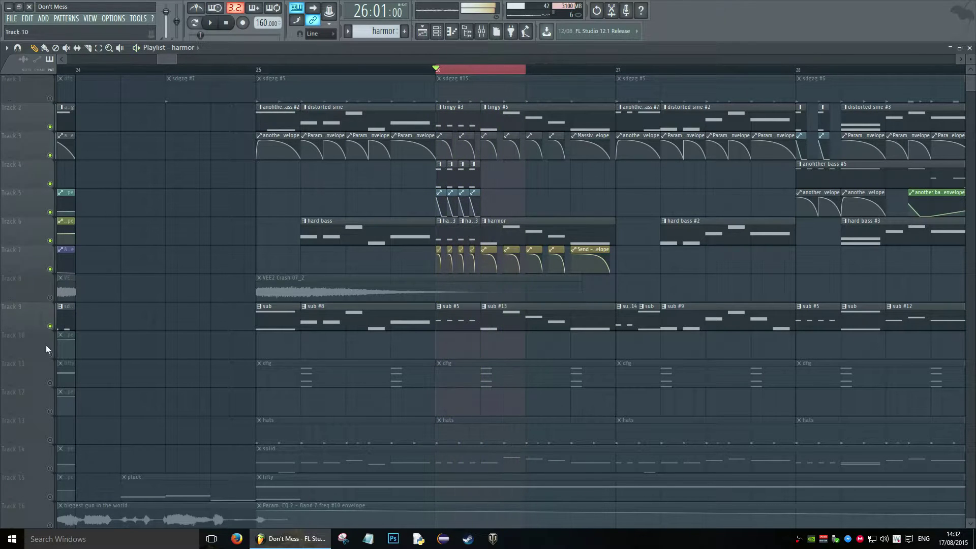
{"action": "left_click", "coordinate": [51, 470]}
{"action": "key", "text": "space"}
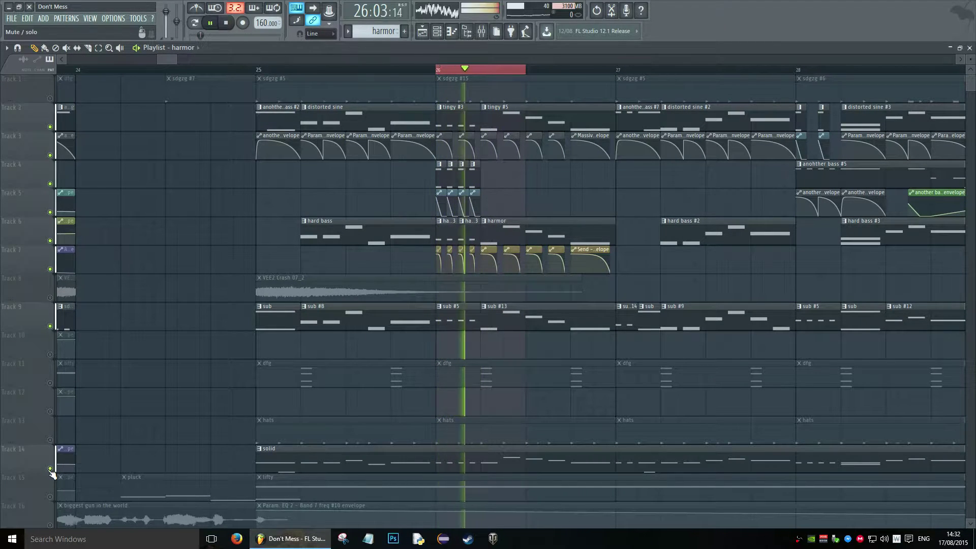
{"action": "key", "text": "space"}
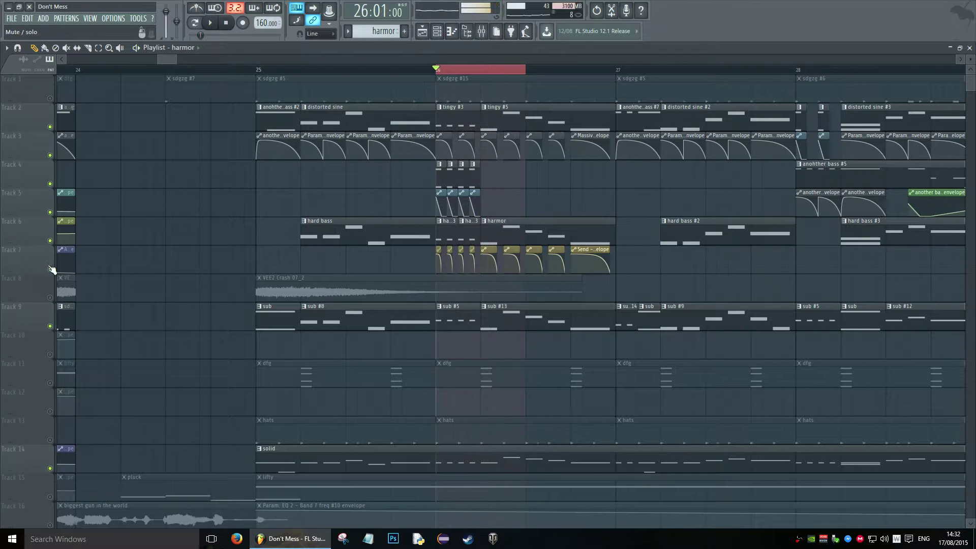
{"action": "right_click", "coordinate": [50, 269]}
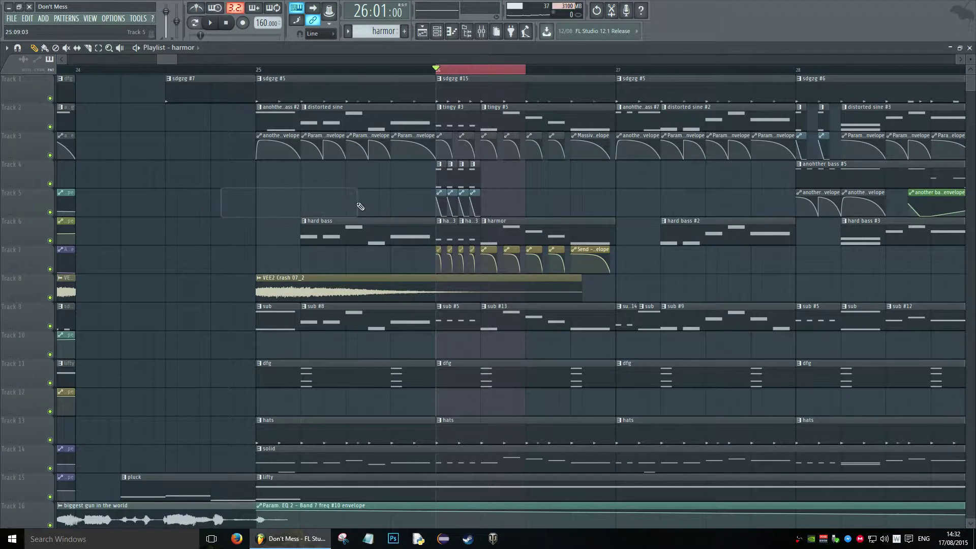
Solo Track 4 together with its envelopes on Track 5 and play the laser sound in bar 26.
{"action": "right_click", "coordinate": [50, 184]}
{"action": "left_click", "coordinate": [50, 212]}
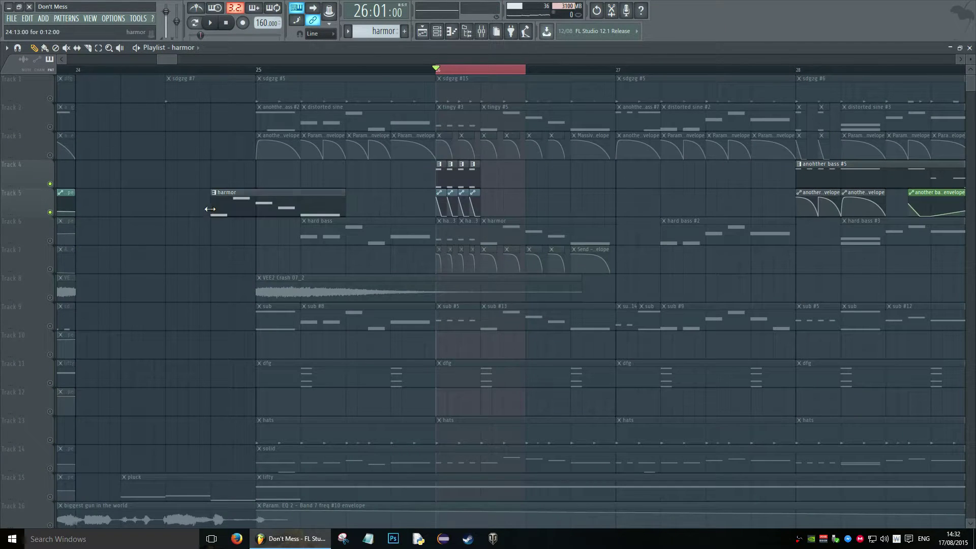
{"action": "key", "text": "space"}
{"action": "key", "text": "space"}
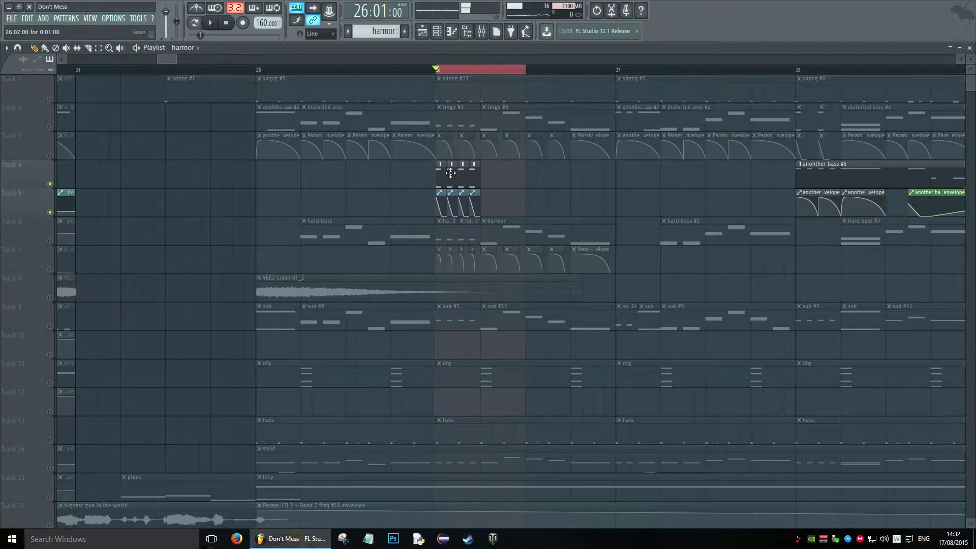
Open the laser pattern's "good for lasers" Sytrus channel and place its window beside the channel rack.
{"action": "double_click", "coordinate": [450, 174]}
{"action": "key", "text": "Escape"}
{"action": "left_click", "coordinate": [666, 365]}
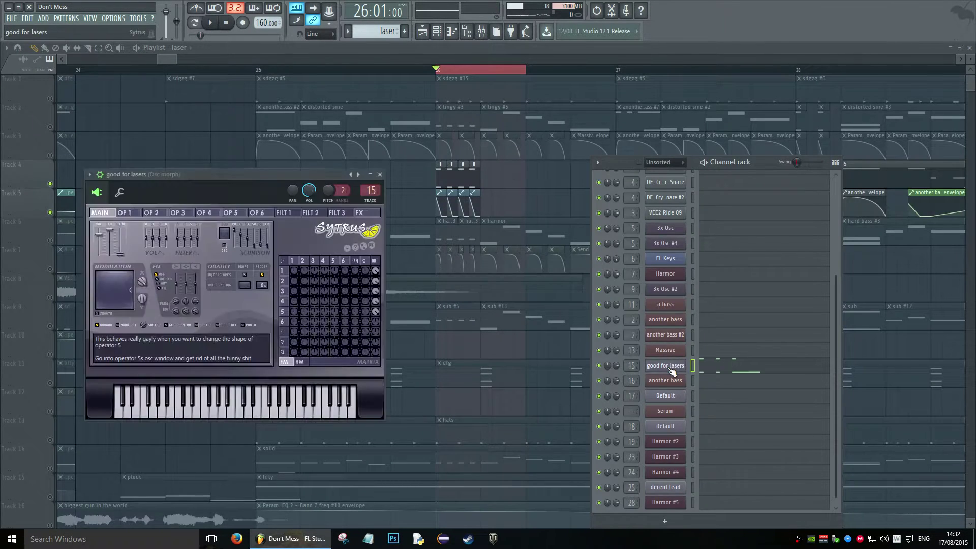
{"action": "left_click_drag", "start_coordinate": [258, 183], "coordinate": [387, 179]}
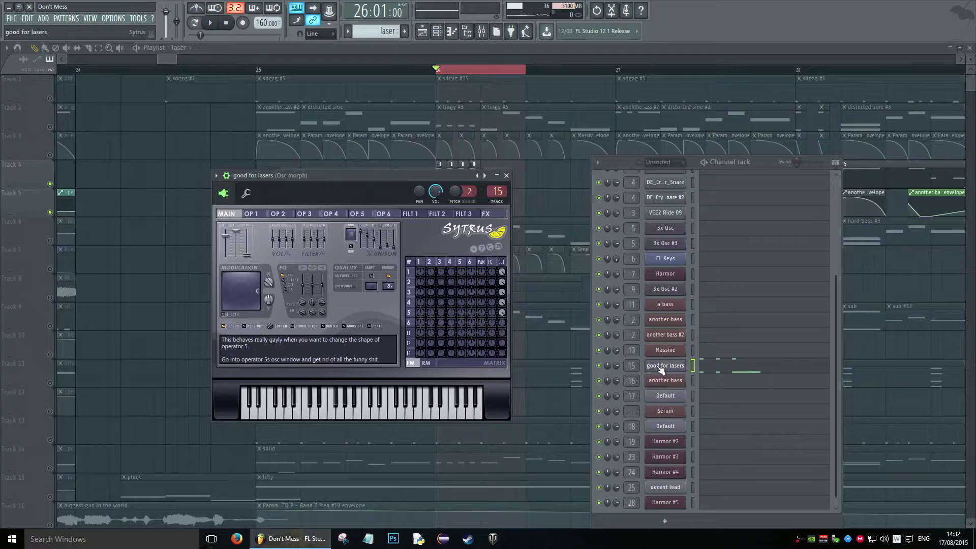
{"action": "left_click_drag", "start_coordinate": [319, 175], "coordinate": [363, 179]}
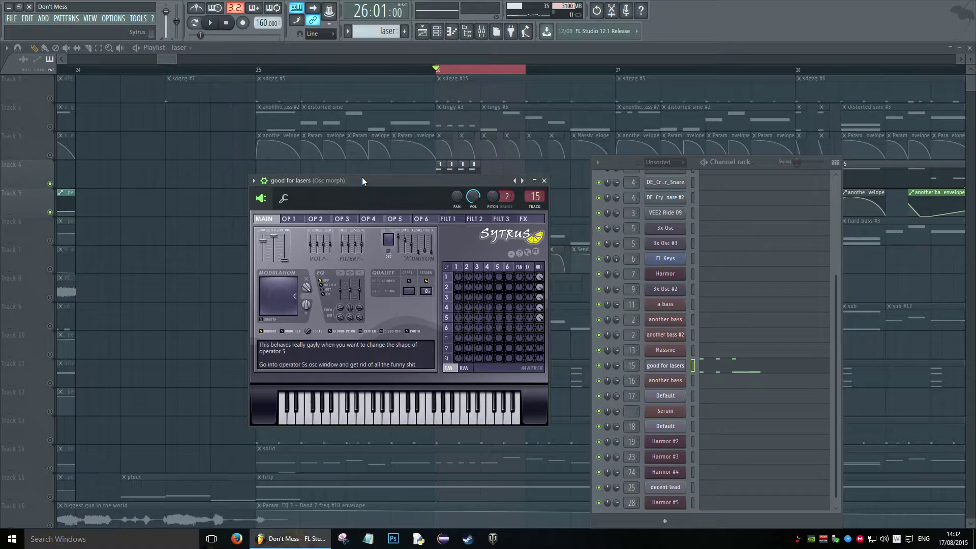
Audition notes on the laser patch while turning its upper modulation knob down and back up to 100%.
{"action": "key", "text": "v"}
{"action": "key", "text": "v"}
{"action": "mouse_move", "coordinate": [306, 287]}
{"action": "left_mouse_down"}
{"action": "mouse_move", "coordinate": [306, 304]}
{"action": "mouse_move", "coordinate": [304, 291]}
{"action": "left_mouse_up"}
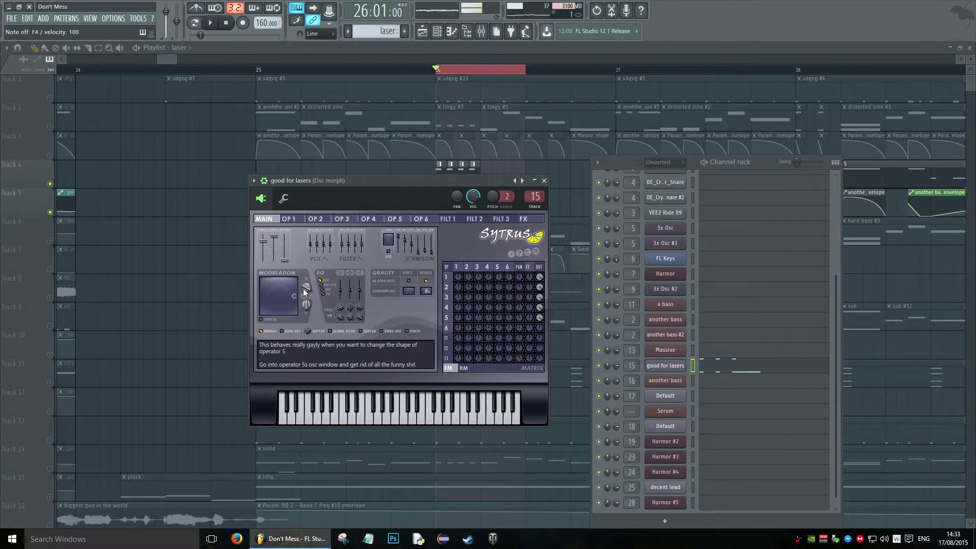
{"action": "key", "text": "v"}
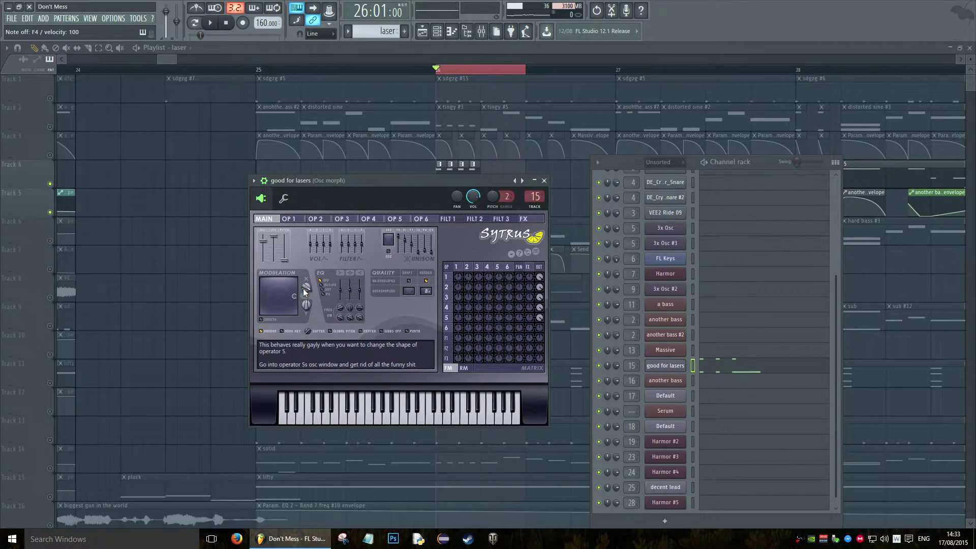
{"action": "key", "text": "c"}
{"action": "mouse_move", "coordinate": [304, 291]}
{"action": "left_mouse_down"}
{"action": "mouse_move", "coordinate": [304, 302]}
{"action": "mouse_move", "coordinate": [304, 287]}
{"action": "left_mouse_up"}
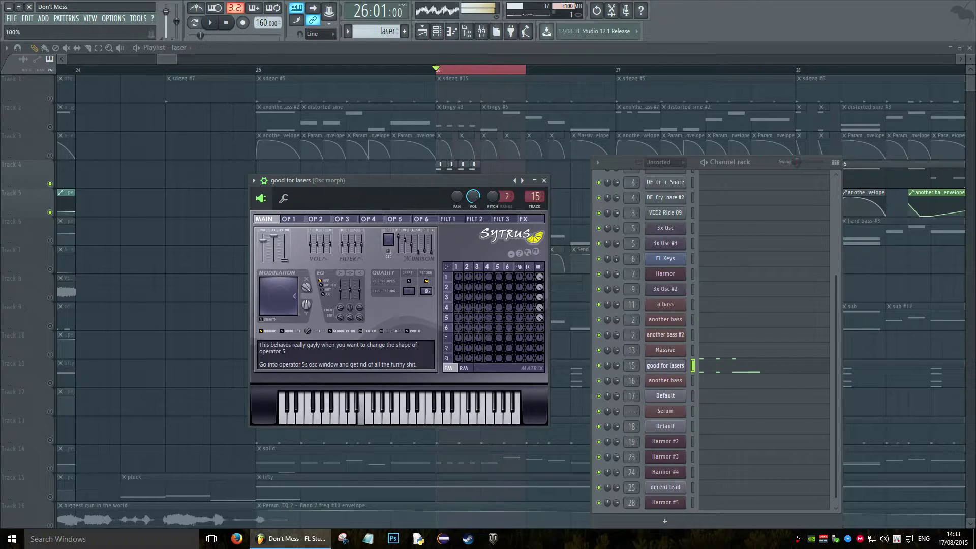
Examine the oscillator waveforms of operators 1 to 5 and return to operator 1.
{"action": "left_click", "coordinate": [291, 222]}
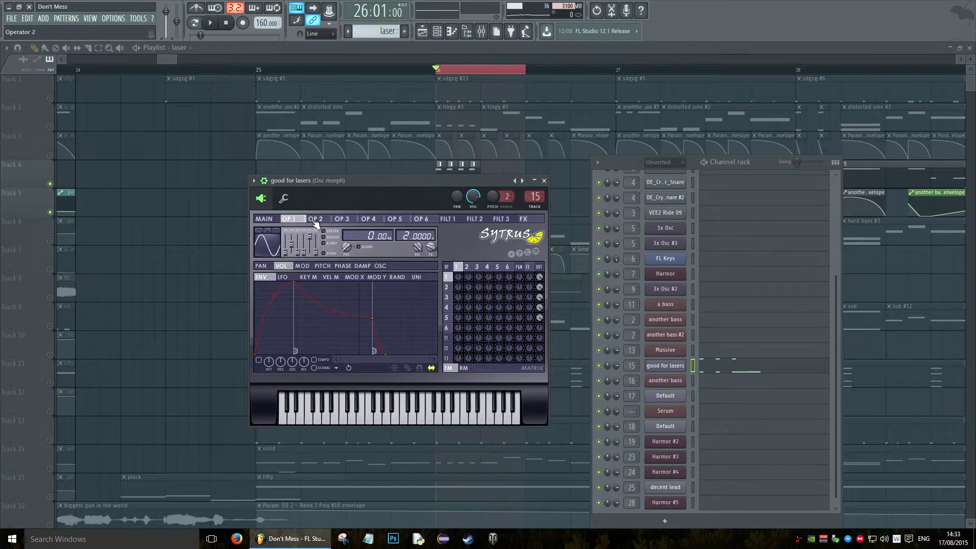
{"action": "left_click", "coordinate": [315, 220]}
{"action": "left_click", "coordinate": [341, 220]}
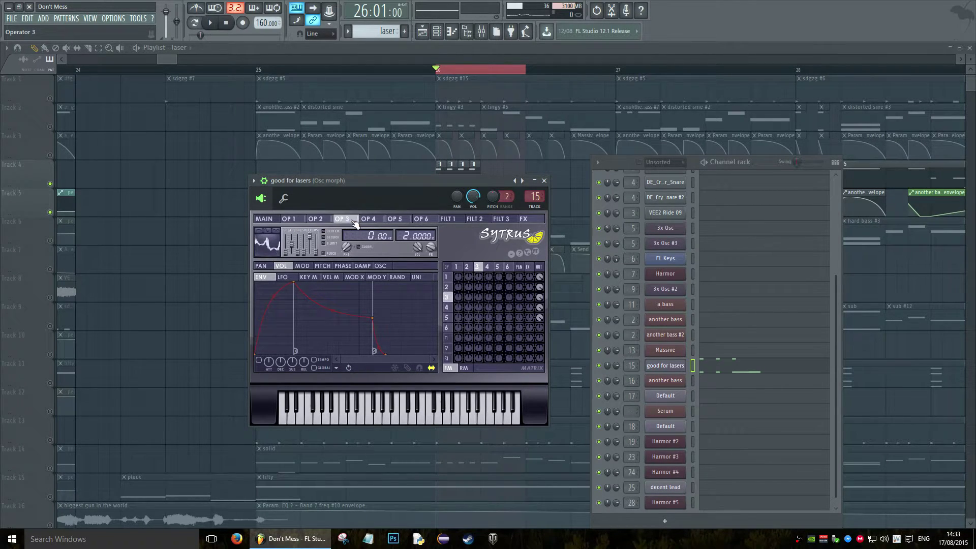
{"action": "left_click", "coordinate": [368, 219]}
{"action": "left_click", "coordinate": [395, 219]}
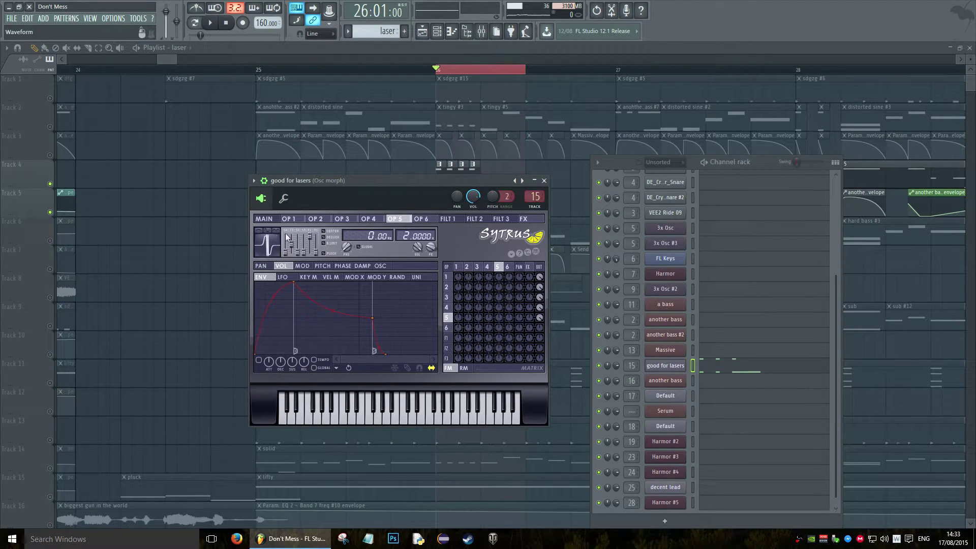
{"action": "left_click", "coordinate": [368, 220]}
{"action": "left_click", "coordinate": [341, 219]}
{"action": "left_click", "coordinate": [328, 220]}
{"action": "left_click_drag", "start_coordinate": [329, 221], "coordinate": [285, 221]}
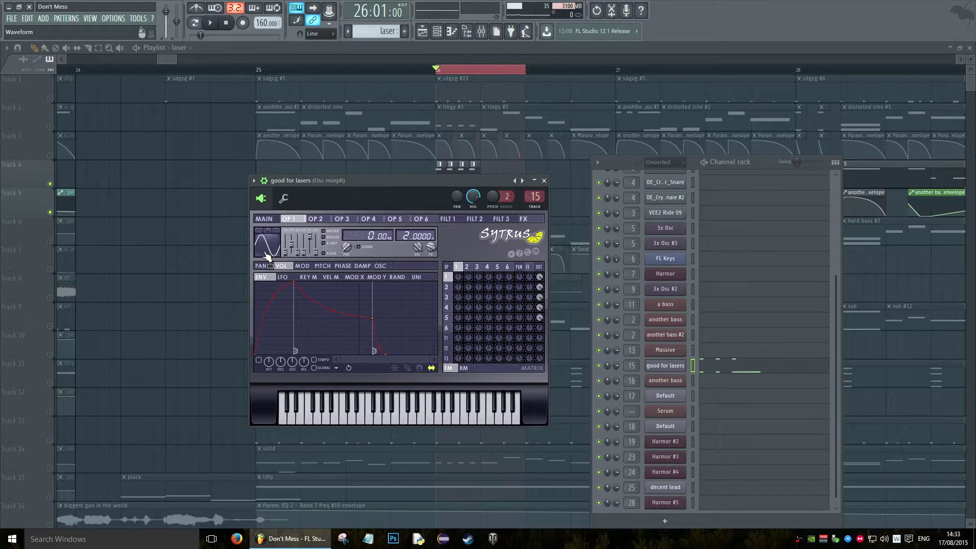
Show operator 5 and locate the "Morph oscillators 1 to 5" command without applying it.
{"action": "left_click", "coordinate": [400, 219]}
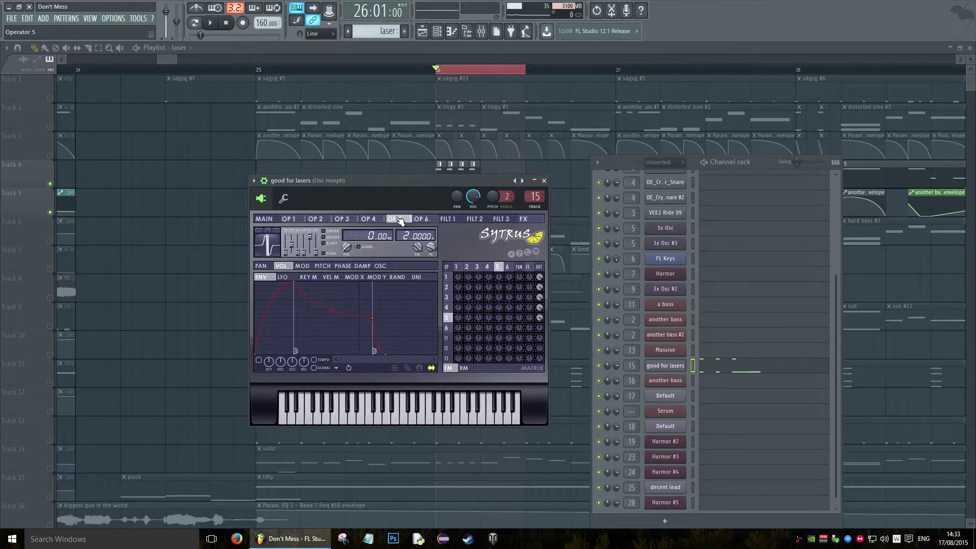
{"action": "left_click", "coordinate": [512, 254]}
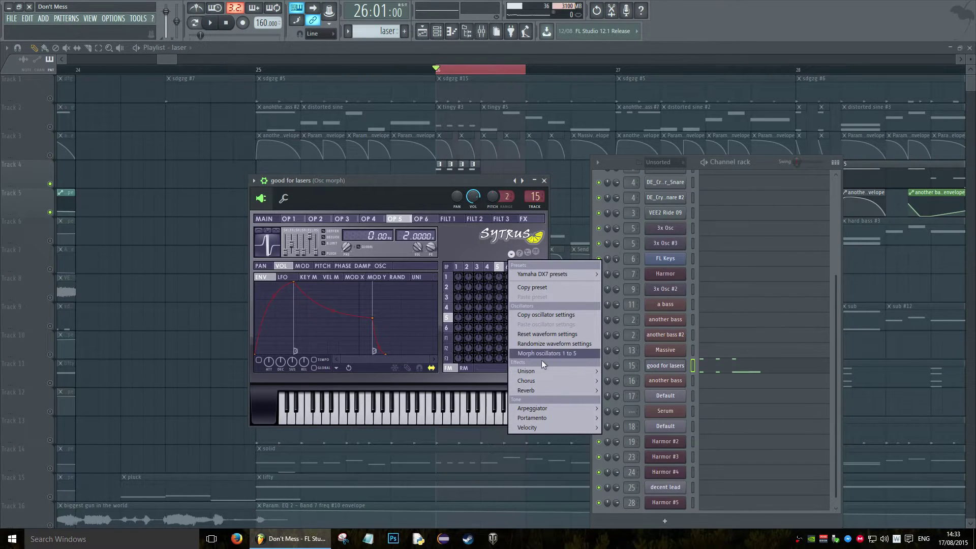
{"action": "left_click", "coordinate": [456, 233]}
Compare the waveforms of operators 2, 1 and 5, and inspect operator 5's oscillator harmonics.
{"action": "left_click", "coordinate": [315, 219]}
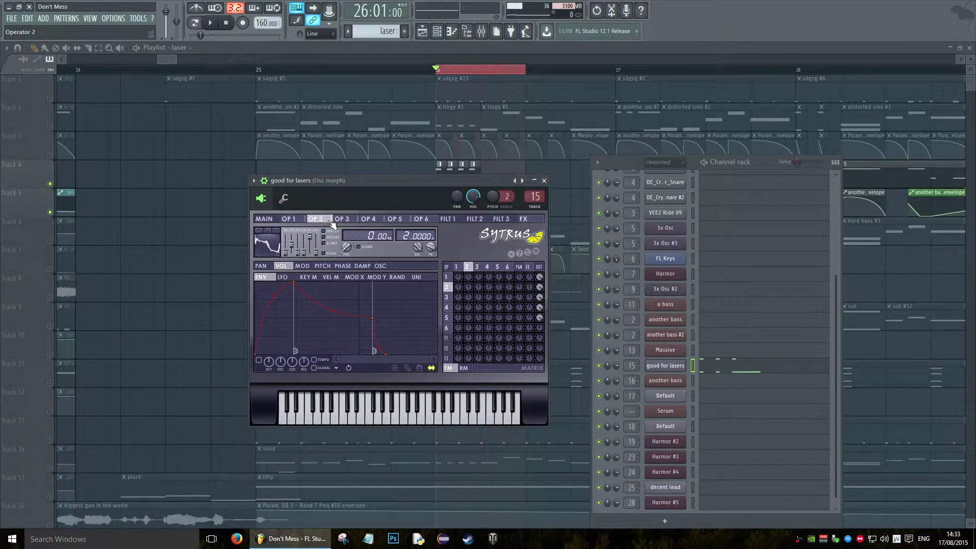
{"action": "left_click_drag", "start_coordinate": [314, 219], "coordinate": [292, 224]}
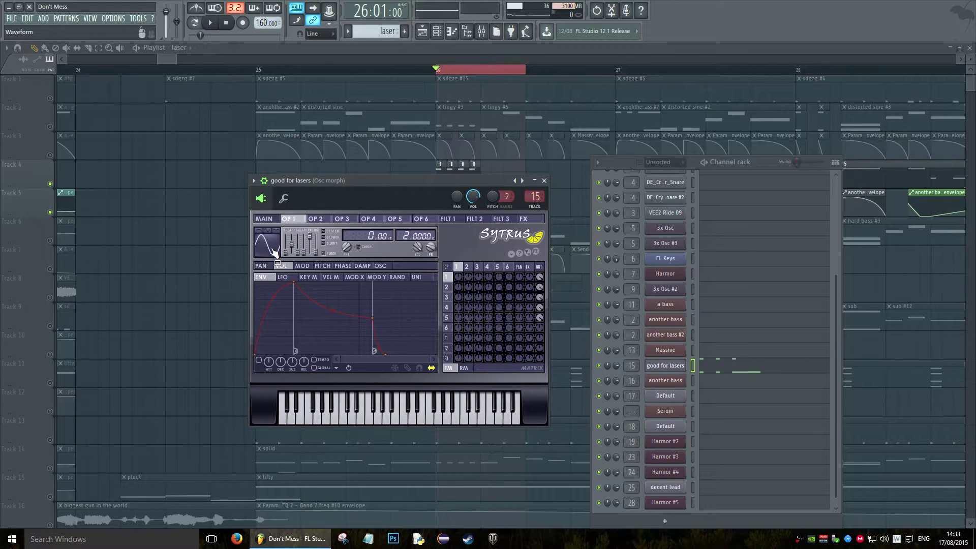
{"action": "left_click", "coordinate": [394, 218]}
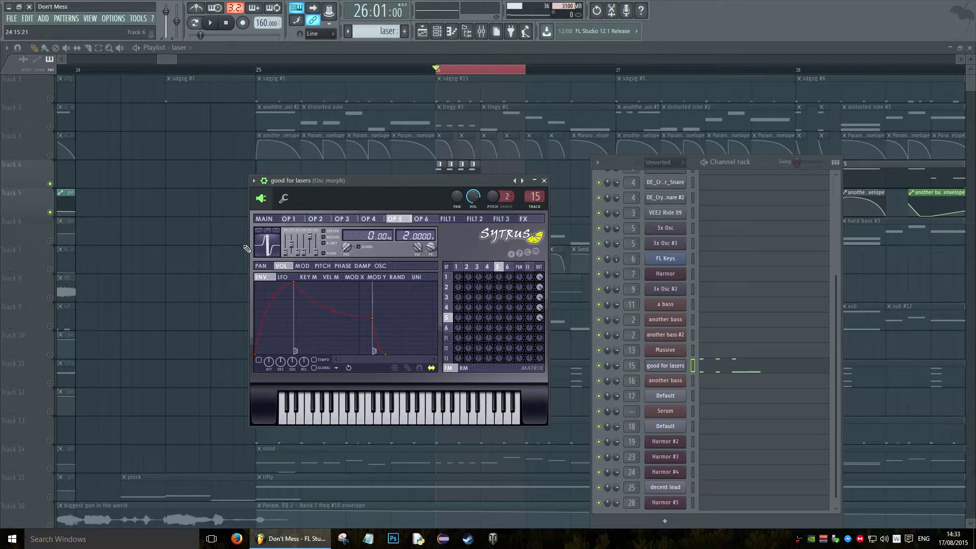
{"action": "left_click", "coordinate": [382, 266]}
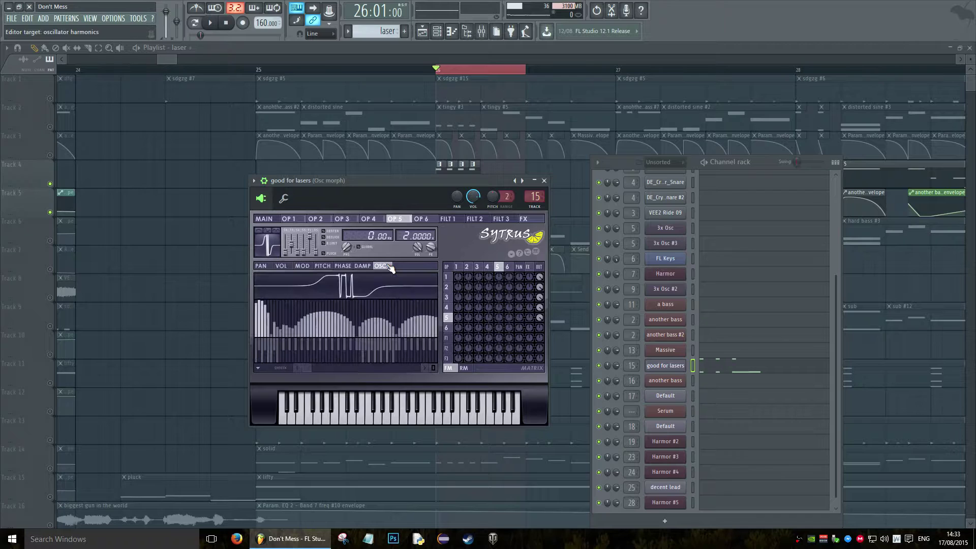
{"action": "left_click", "coordinate": [261, 266]}
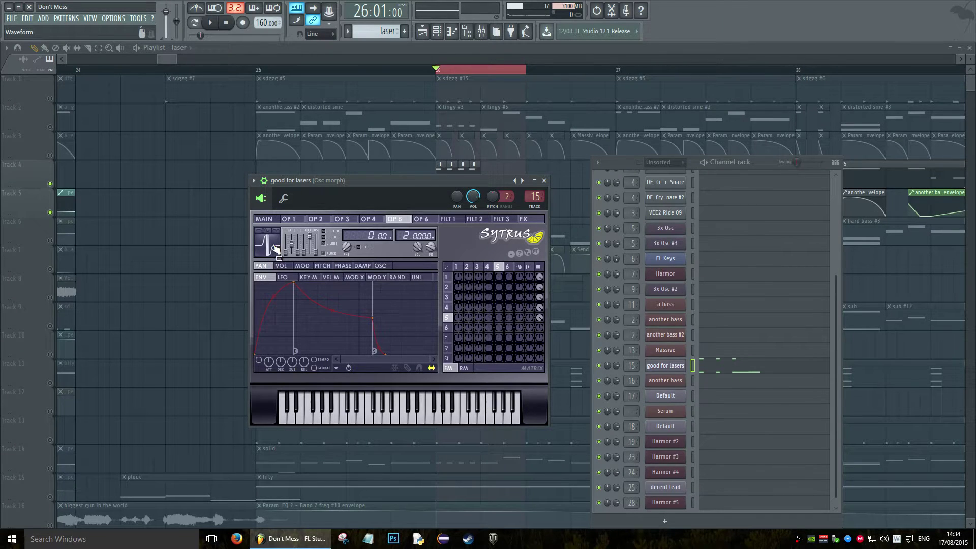
Review the patch's main page and the waveforms of operators 2 and 3, ending on operator 1.
{"action": "left_click", "coordinate": [270, 220]}
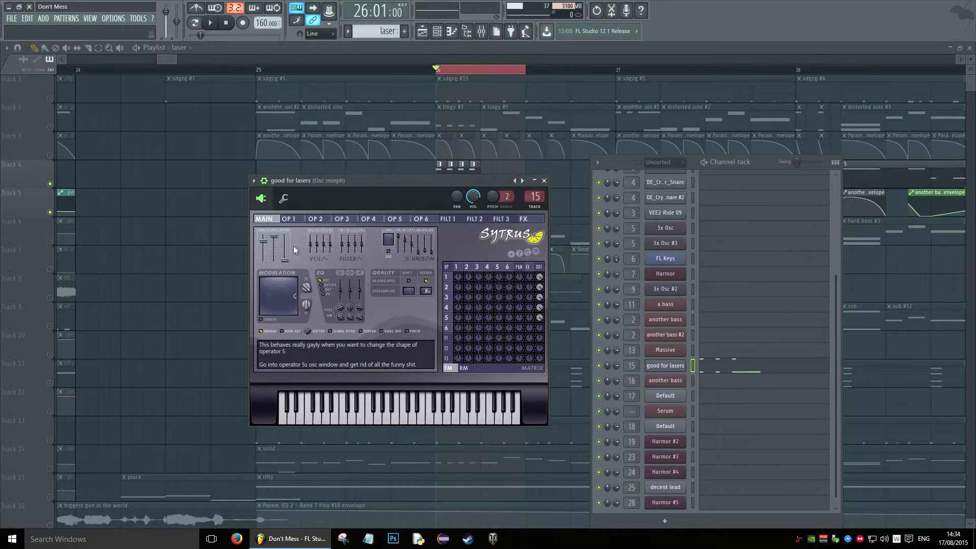
{"action": "left_click", "coordinate": [318, 219]}
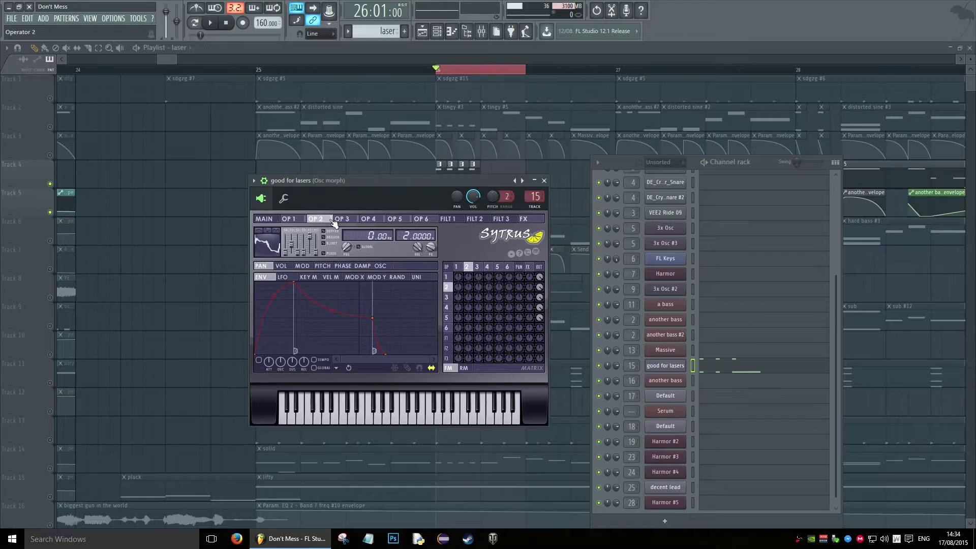
{"action": "left_click", "coordinate": [341, 219]}
{"action": "left_click", "coordinate": [314, 219]}
{"action": "left_click", "coordinate": [289, 220]}
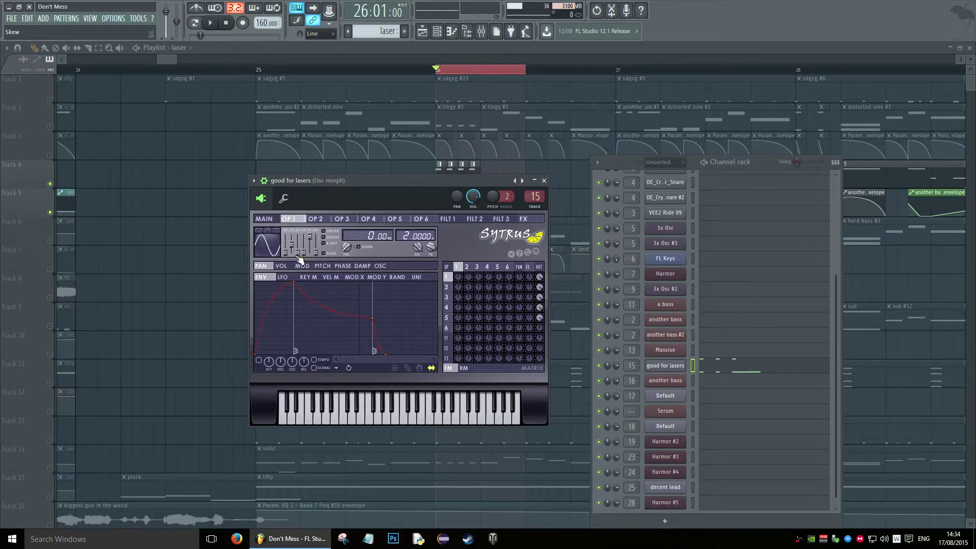
Examine operator 1's volume Mod X envelope, compare it with those of operators 2, 3 and 5, and return to the main page.
{"action": "left_click", "coordinate": [287, 267]}
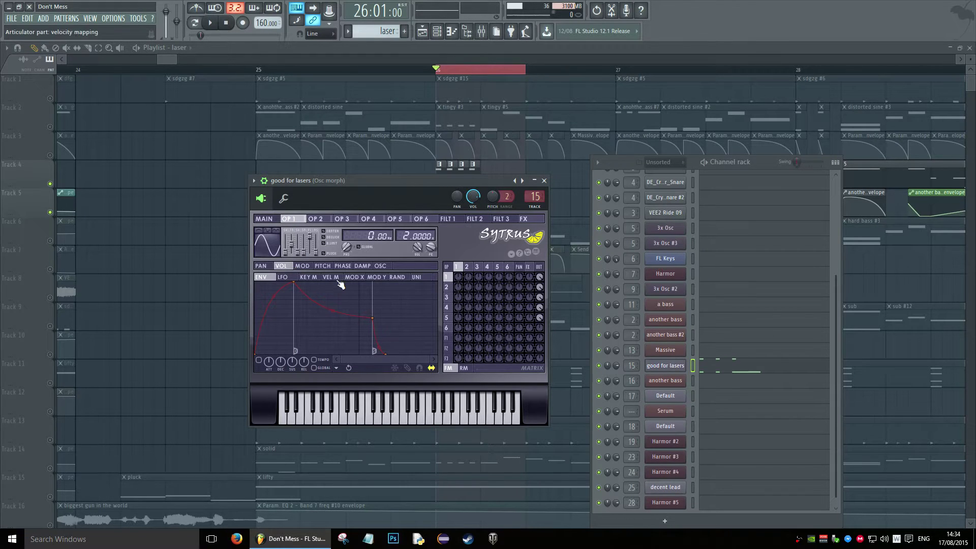
{"action": "left_click", "coordinate": [353, 277]}
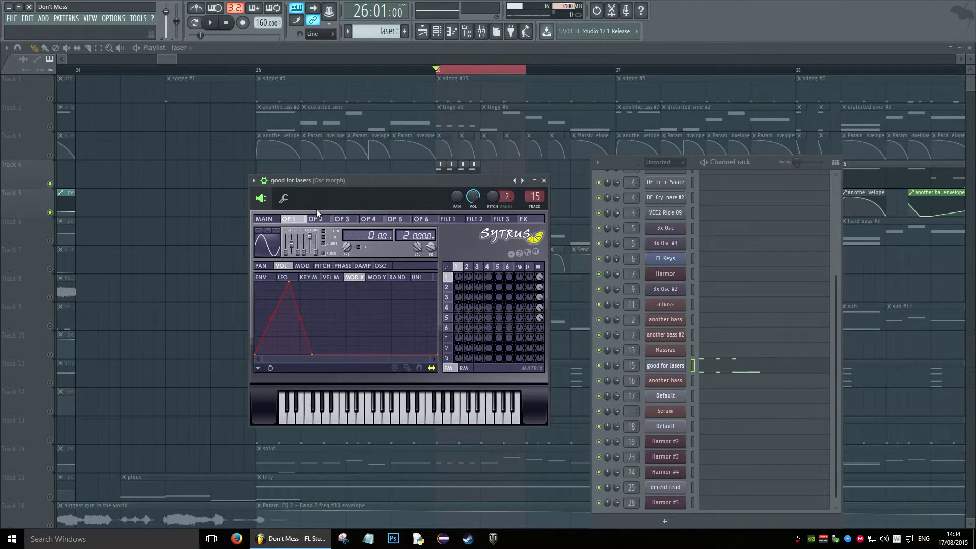
{"action": "left_click", "coordinate": [321, 221]}
{"action": "left_click", "coordinate": [346, 220]}
{"action": "left_click", "coordinate": [396, 219]}
{"action": "left_click_drag", "start_coordinate": [394, 222], "coordinate": [263, 223]}
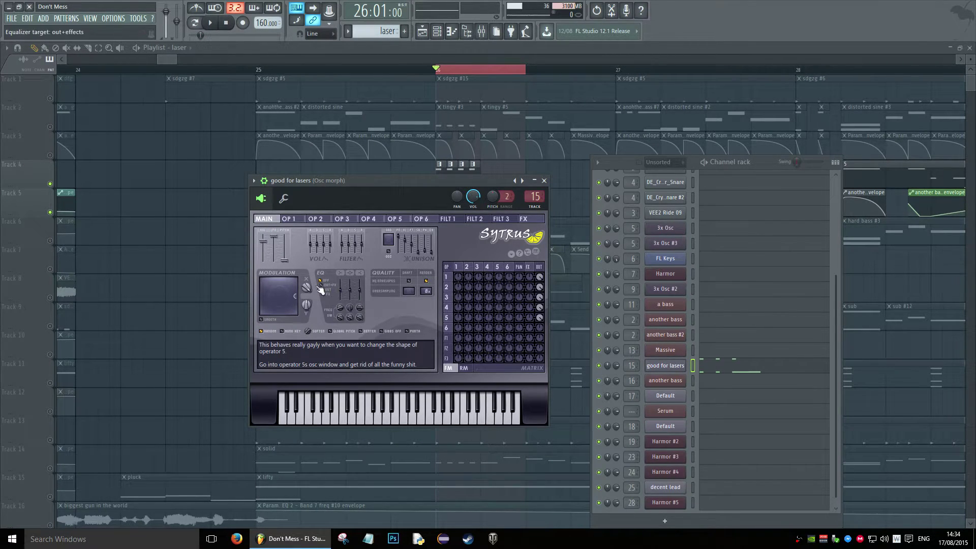
Audition notes while sweeping Modulation X across its range, relating the sweep to the operators' output levels in the matrix.
{"action": "key", "text": "c"}
{"action": "left_click_drag", "start_coordinate": [308, 287], "coordinate": [308, 320]}
{"action": "left_click_drag", "start_coordinate": [540, 307], "coordinate": [540, 344]}
{"action": "key", "text": "c"}
{"action": "left_click_drag", "start_coordinate": [306, 288], "coordinate": [306, 234]}
{"action": "mouse_move", "coordinate": [539, 288]}
{"action": "left_mouse_down"}
{"action": "mouse_move", "coordinate": [540, 262]}
{"action": "mouse_move", "coordinate": [540, 272]}
{"action": "left_mouse_up"}
{"action": "mouse_move", "coordinate": [540, 308]}
{"action": "left_mouse_down"}
{"action": "mouse_move", "coordinate": [540, 282]}
{"action": "mouse_move", "coordinate": [542, 293]}
{"action": "left_mouse_up"}
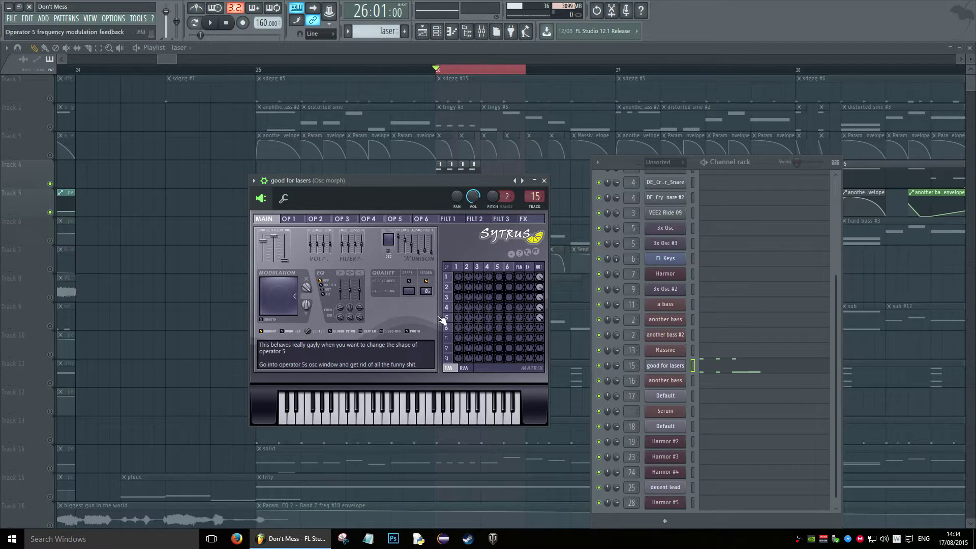
{"action": "key", "text": "c"}
{"action": "left_click_drag", "start_coordinate": [307, 287], "coordinate": [306, 339]}
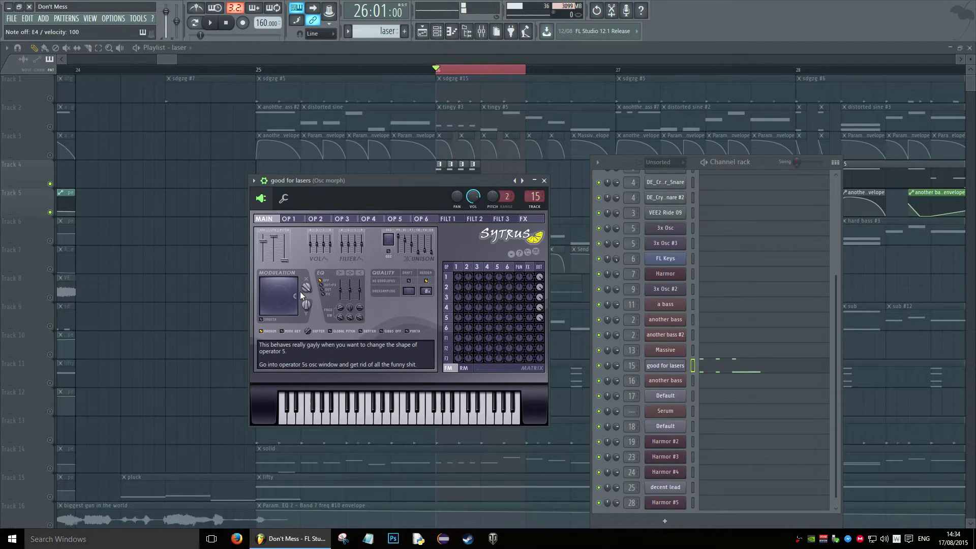
Try operator 1's volume Mod X envelope with its first point at 100%, audition a note, and restore the point to 0%.
{"action": "left_click", "coordinate": [287, 218]}
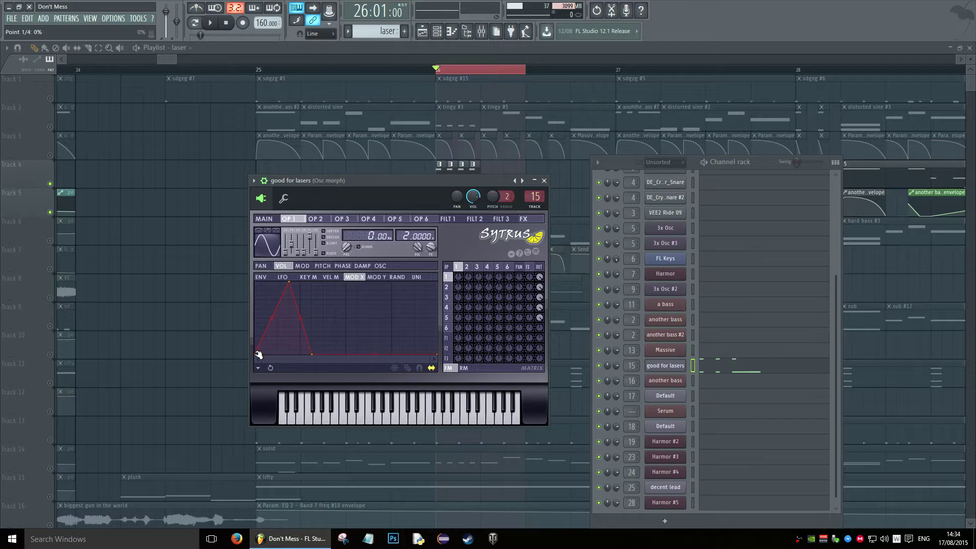
{"action": "left_click_drag", "start_coordinate": [259, 355], "coordinate": [239, 245]}
{"action": "left_click", "coordinate": [264, 219]}
{"action": "left_click", "coordinate": [360, 414]}
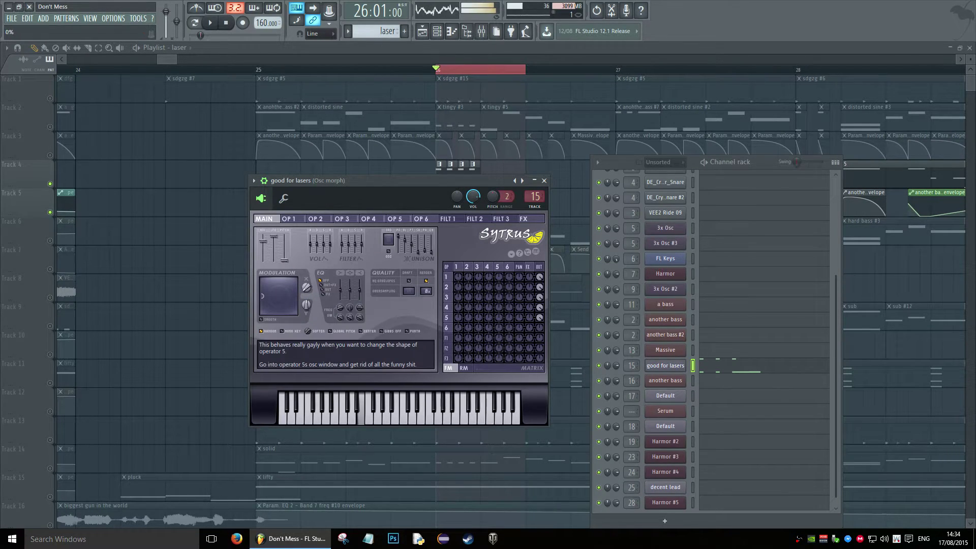
{"action": "left_click", "coordinate": [288, 219]}
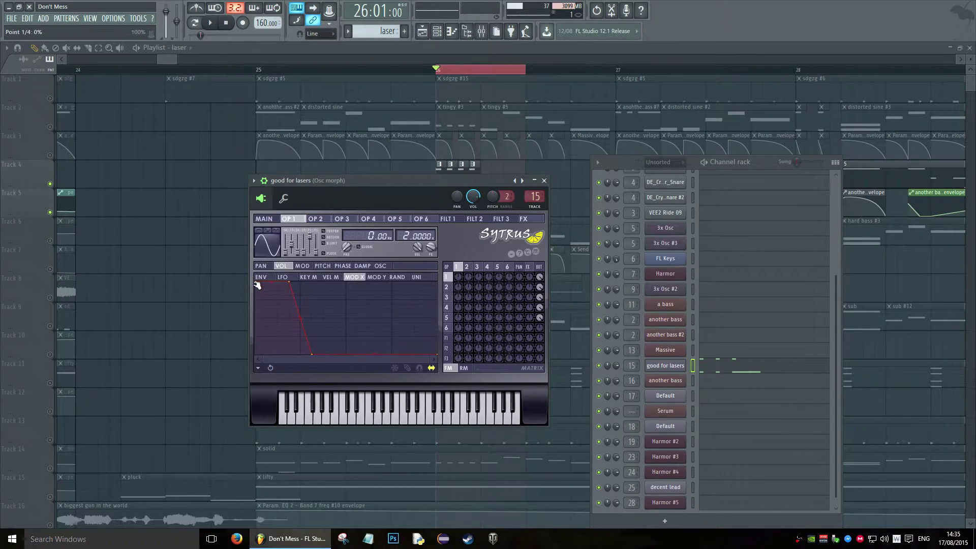
{"action": "left_click_drag", "start_coordinate": [257, 286], "coordinate": [257, 368]}
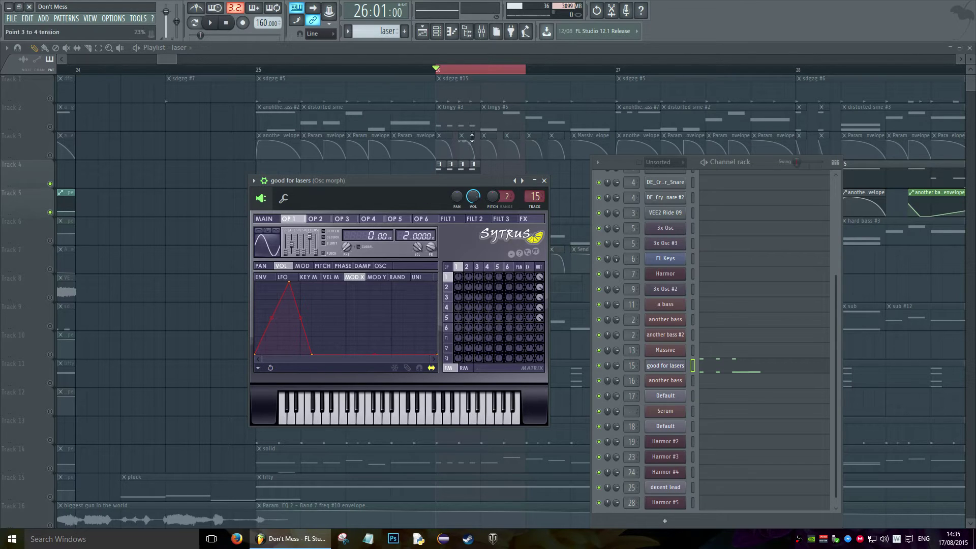
Show the mixer, play the song section with the Osc morph track's effects bypassed, and close the synth window.
{"action": "left_click", "coordinate": [482, 36]}
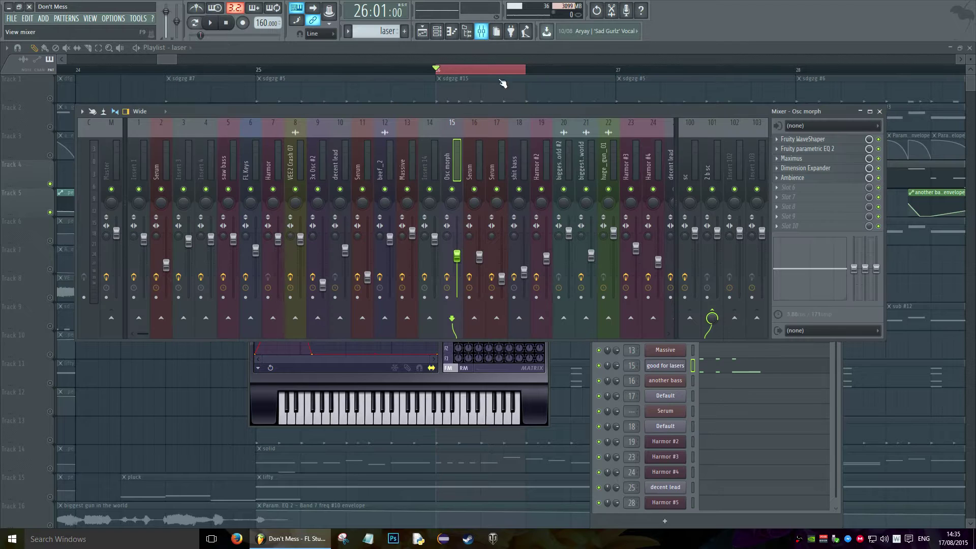
{"action": "left_click_drag", "start_coordinate": [510, 109], "coordinate": [518, 205]}
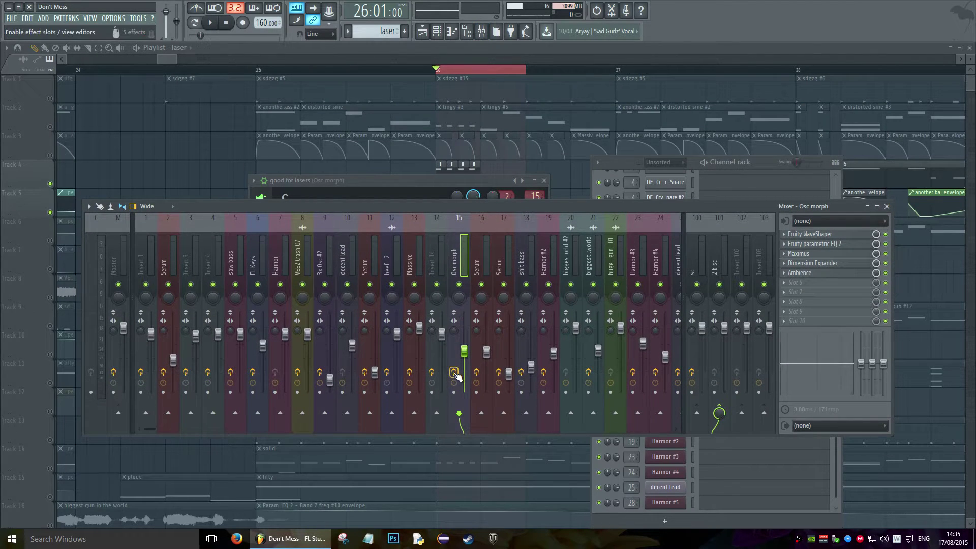
{"action": "key", "text": "space"}
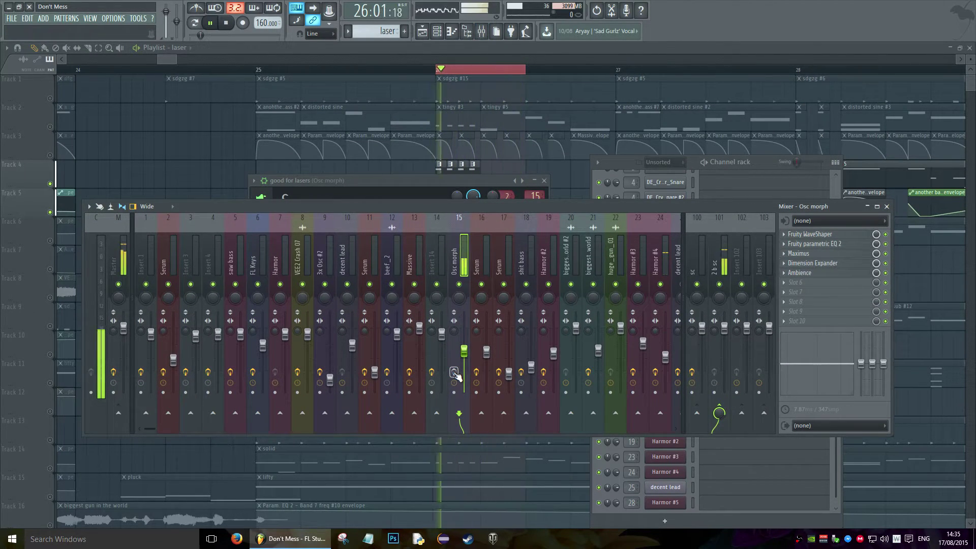
{"action": "key", "text": "space"}
{"action": "left_click", "coordinate": [544, 181]}
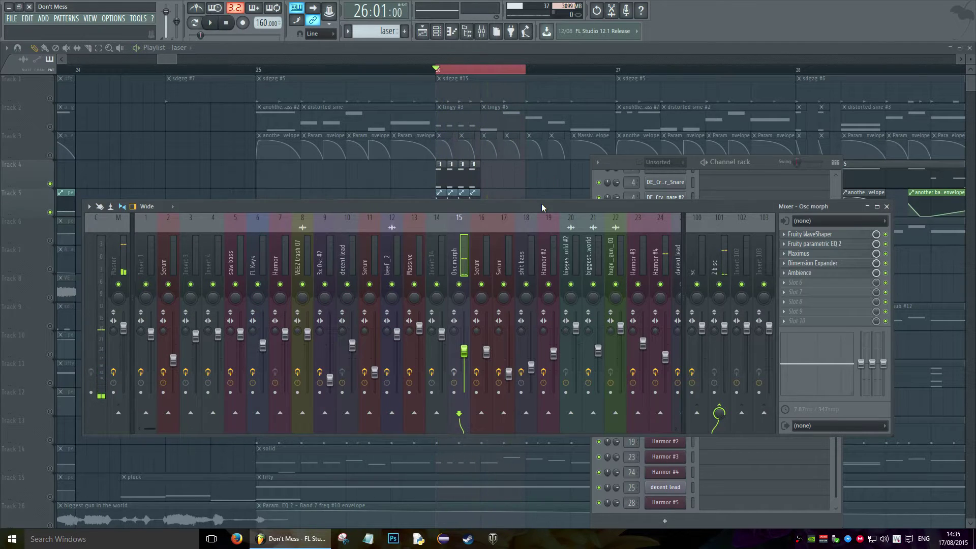
{"action": "left_click_drag", "start_coordinate": [541, 203], "coordinate": [522, 102]}
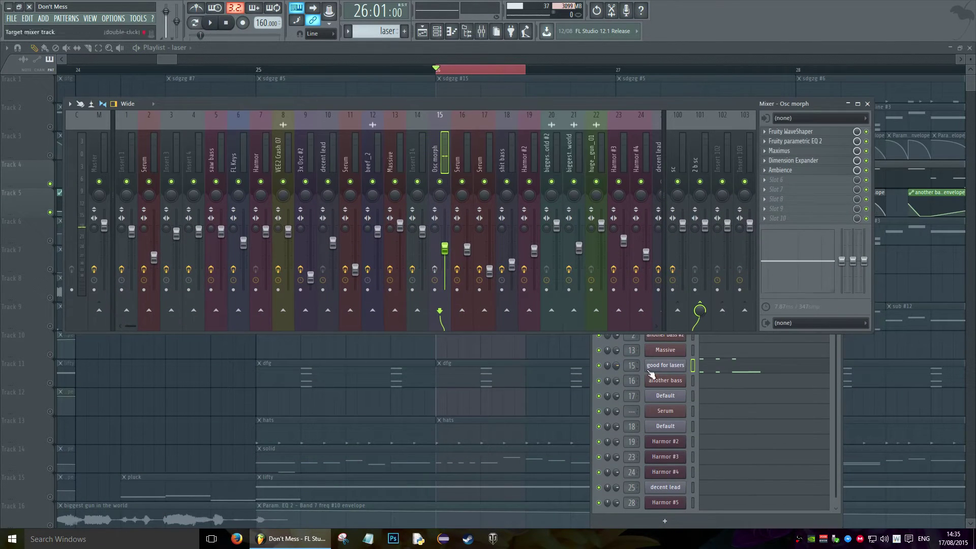
Open the good for lasers channel in the piano roll, bring its D#6 and D#7 notes into view and try pattern playback.
{"action": "right_click", "coordinate": [669, 375]}
{"action": "left_click", "coordinate": [708, 366]}
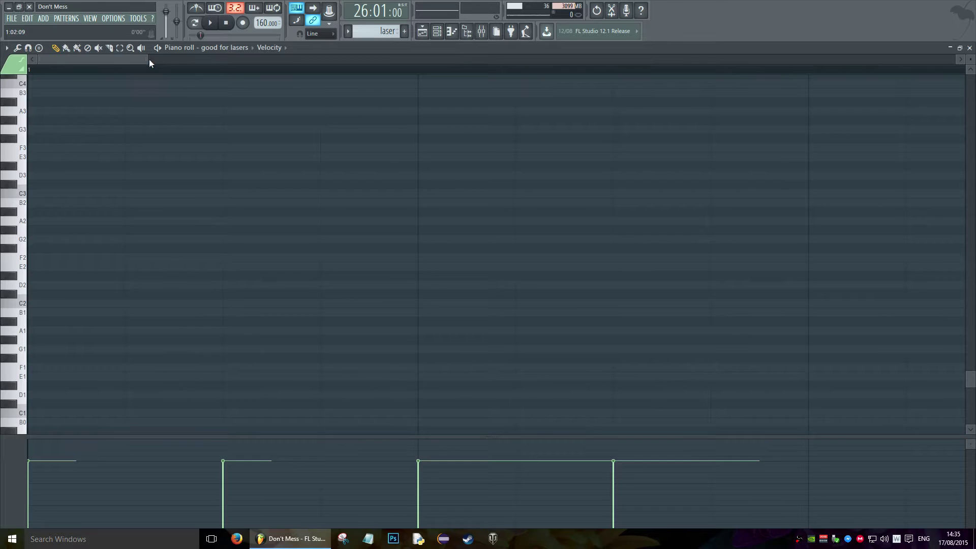
{"action": "left_click_drag", "start_coordinate": [148, 59], "coordinate": [596, 59]}
{"action": "scroll", "coordinate": [440, 273], "scroll_direction": "up", "scroll_amount": 5}
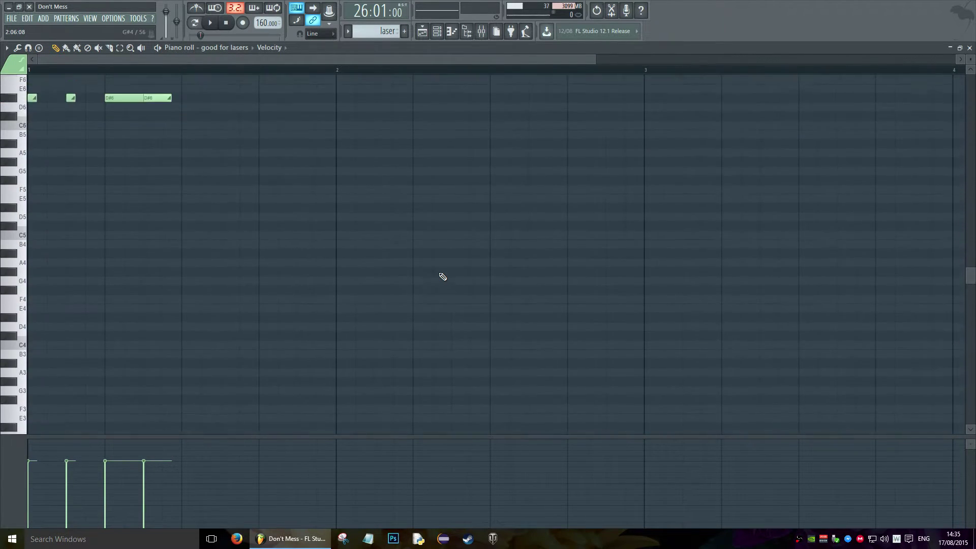
{"action": "scroll", "coordinate": [443, 277], "scroll_direction": "up", "scroll_amount": 5}
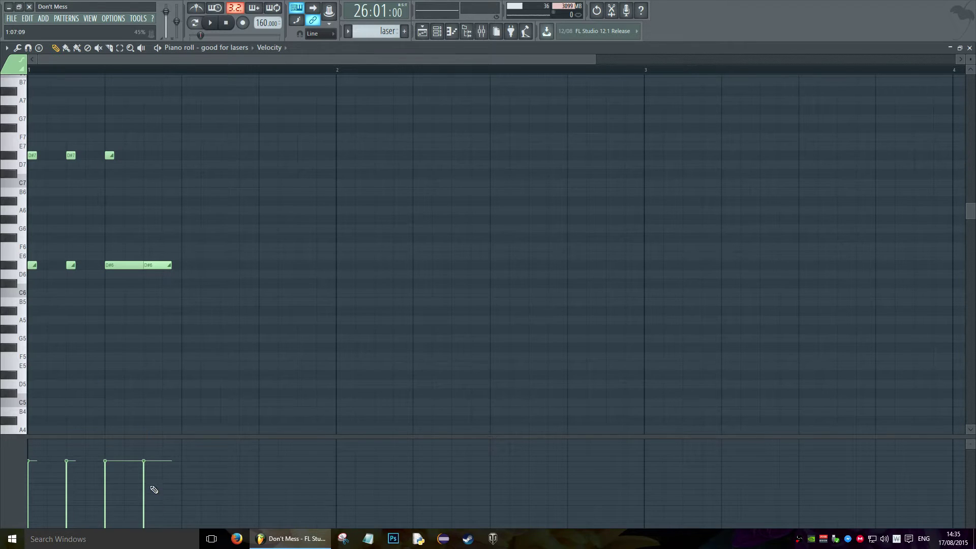
{"action": "left_click", "coordinate": [209, 22]}
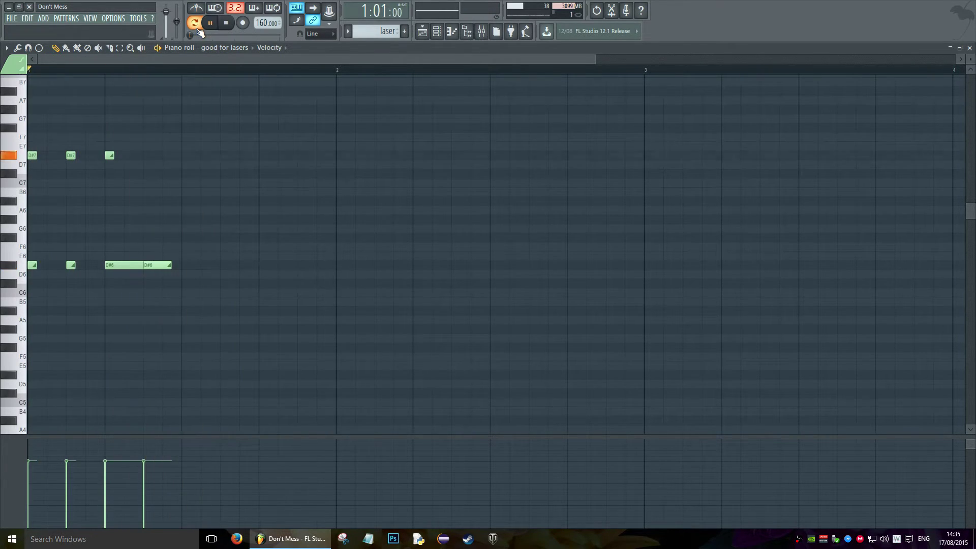
{"action": "left_click", "coordinate": [195, 24]}
Play the laser clips at bar 26 in the playlist, then close the playlist and the piano roll.
{"action": "left_click", "coordinate": [422, 31]}
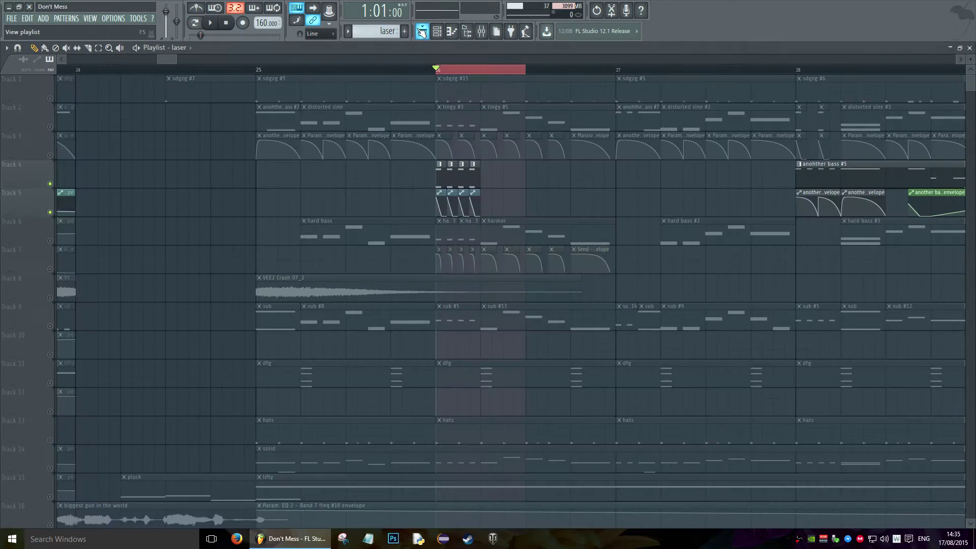
{"action": "left_click_drag", "start_coordinate": [479, 177], "coordinate": [487, 209]}
{"action": "key", "text": "space"}
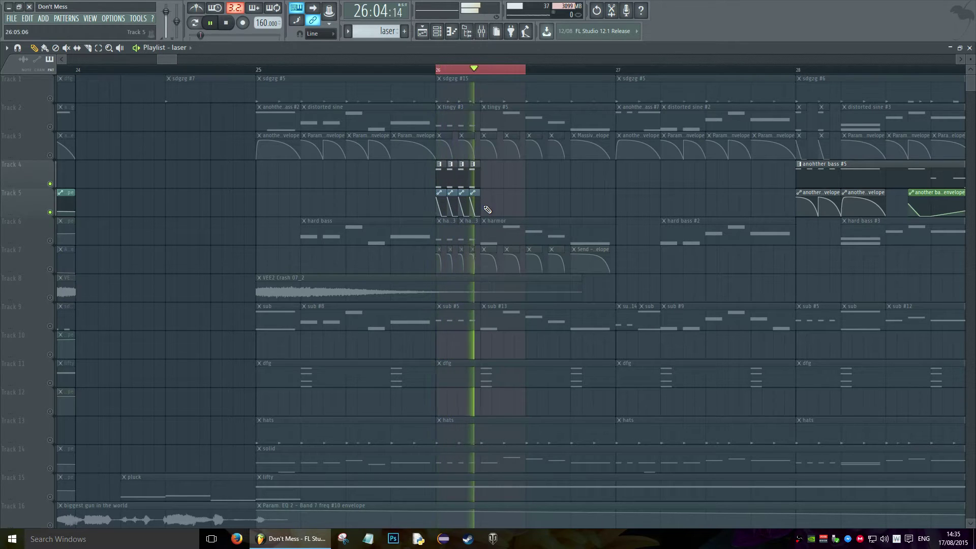
{"action": "key", "text": "space"}
{"action": "key", "text": "Escape"}
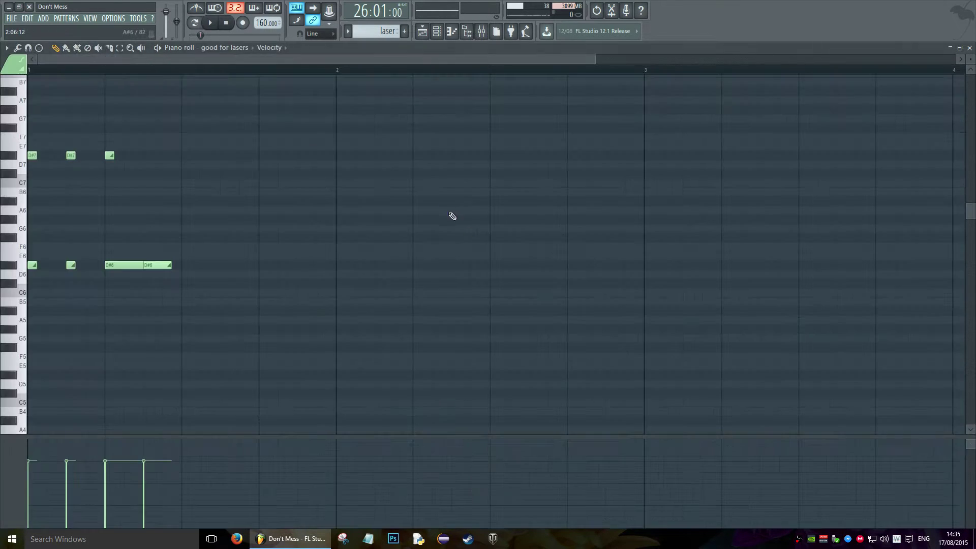
{"action": "key", "text": "Escape"}
Reopen the good for lasers synth, view the Modulation X control on its main page, and close it.
{"action": "left_click", "coordinate": [666, 365]}
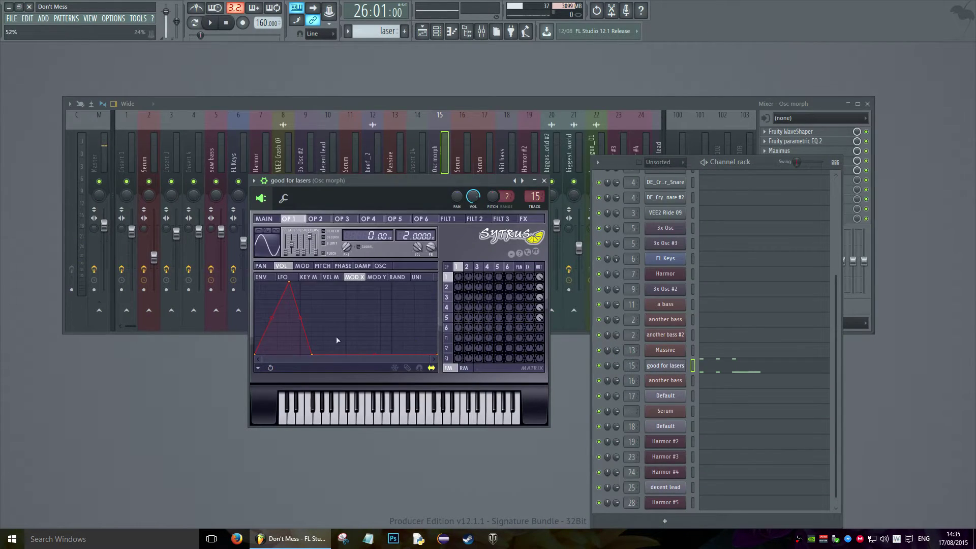
{"action": "left_click", "coordinate": [265, 219]}
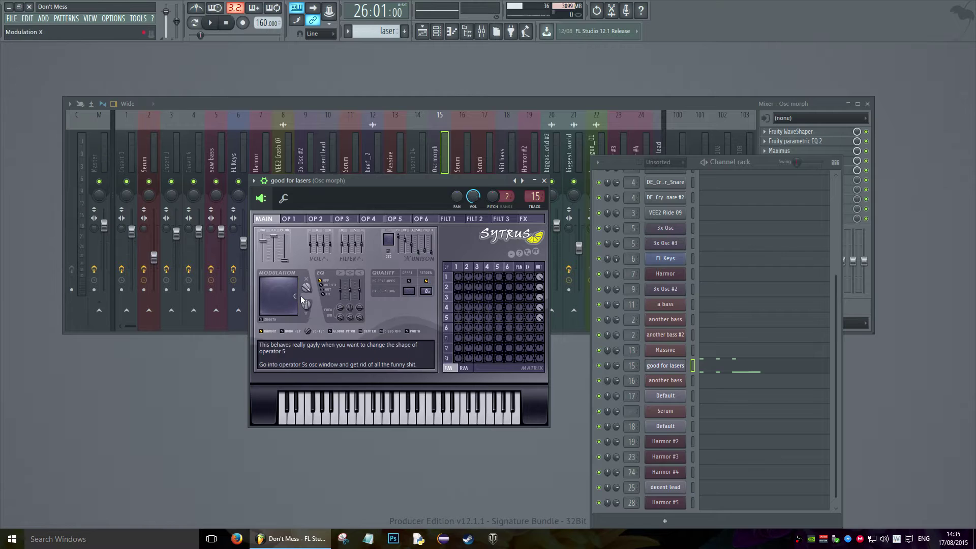
{"action": "left_click", "coordinate": [544, 181]}
Re-enable the Osc morph effects with only Fruity WaveShaper active, place its editor below the mixer and play the section.
{"action": "left_click", "coordinate": [707, 100]}
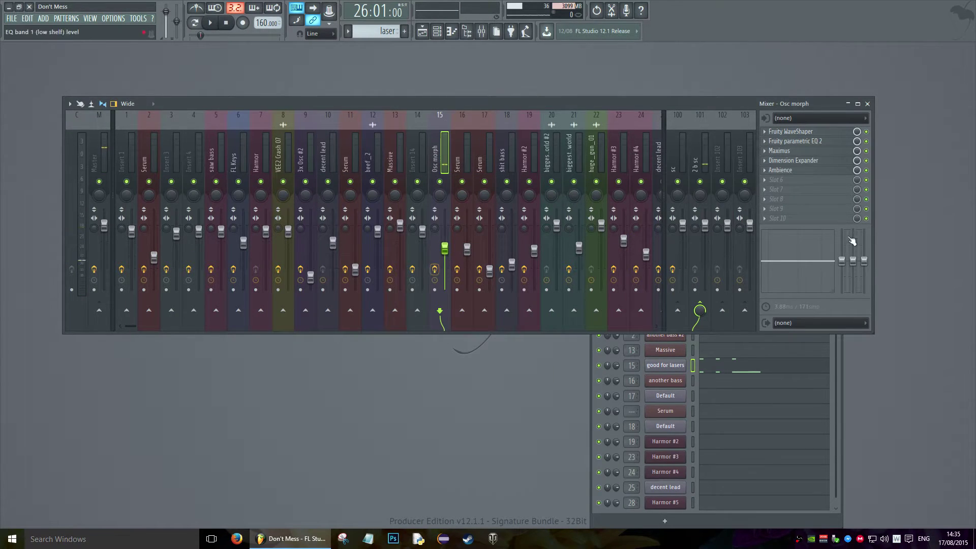
{"action": "left_click", "coordinate": [827, 134]}
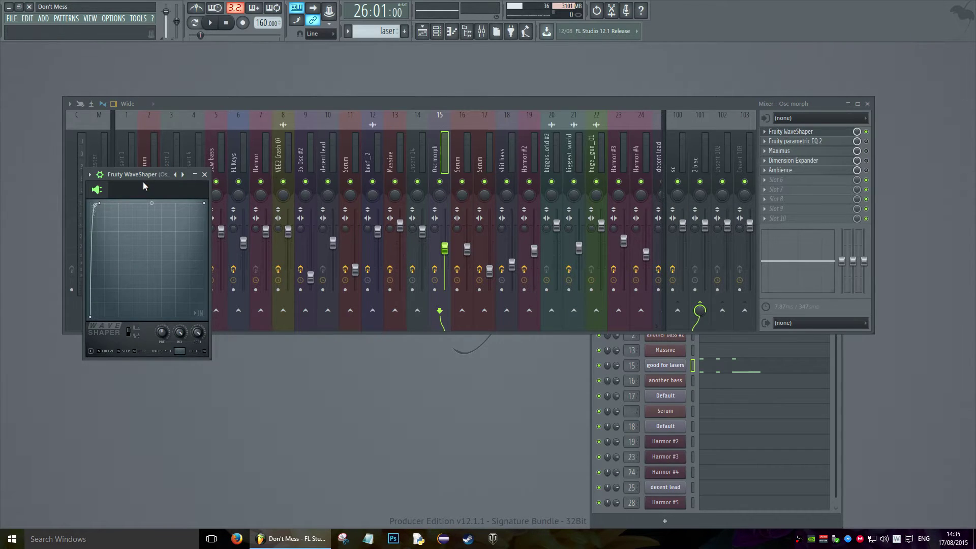
{"action": "left_click", "coordinate": [100, 175]}
{"action": "left_click_drag", "start_coordinate": [121, 175], "coordinate": [374, 349]}
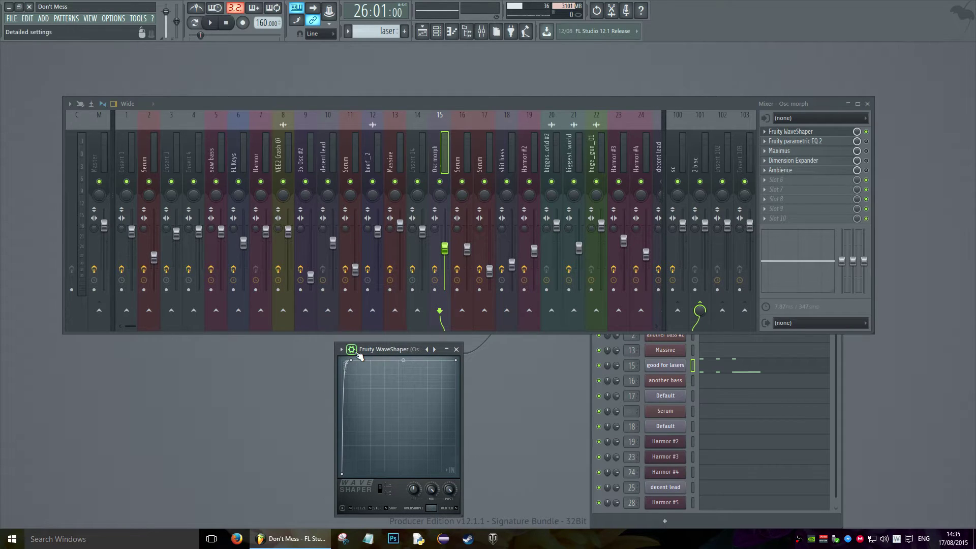
{"action": "key", "text": "space"}
{"action": "key", "text": "space"}
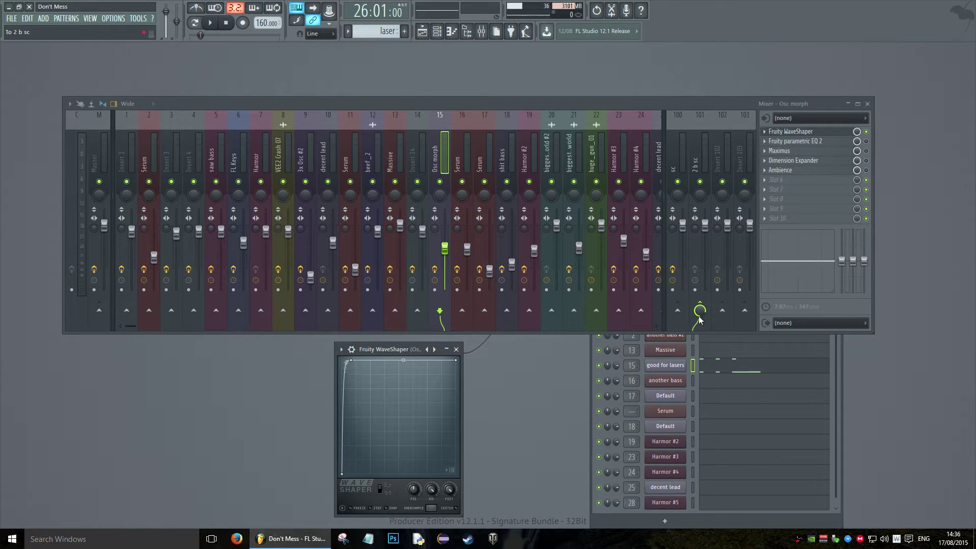
Reopen the good for lasers synth and audition a note through Fruity WaveShaper while sweeping Modulation X.
{"action": "left_click", "coordinate": [678, 366]}
{"action": "key", "text": "c"}
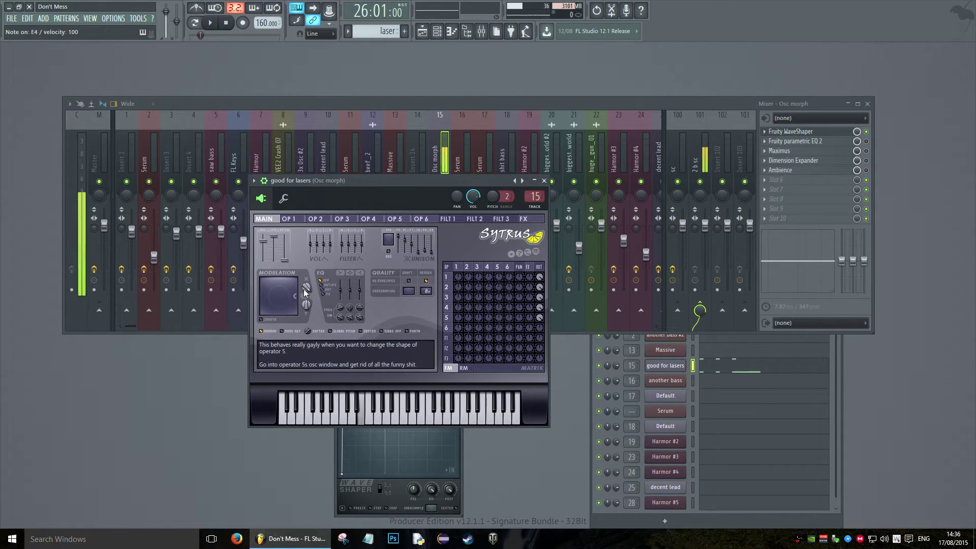
{"action": "mouse_move", "coordinate": [305, 292]}
{"action": "left_mouse_down"}
{"action": "mouse_move", "coordinate": [305, 311]}
{"action": "mouse_move", "coordinate": [305, 285]}
{"action": "left_mouse_up"}
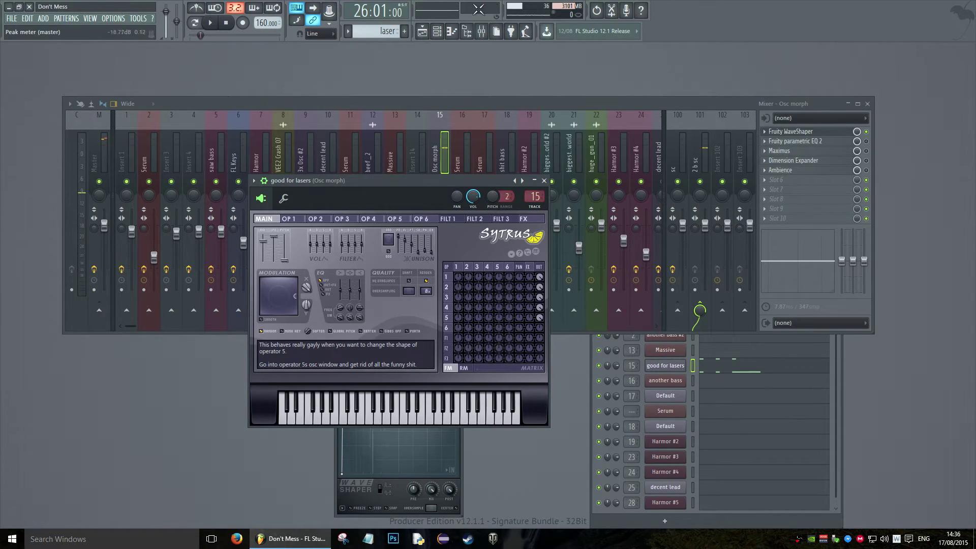
Bypass Fruity WaveShaper, audition a note with a Modulation X sweep, and re-enable the effect to compare the sound.
{"action": "left_click", "coordinate": [866, 132]}
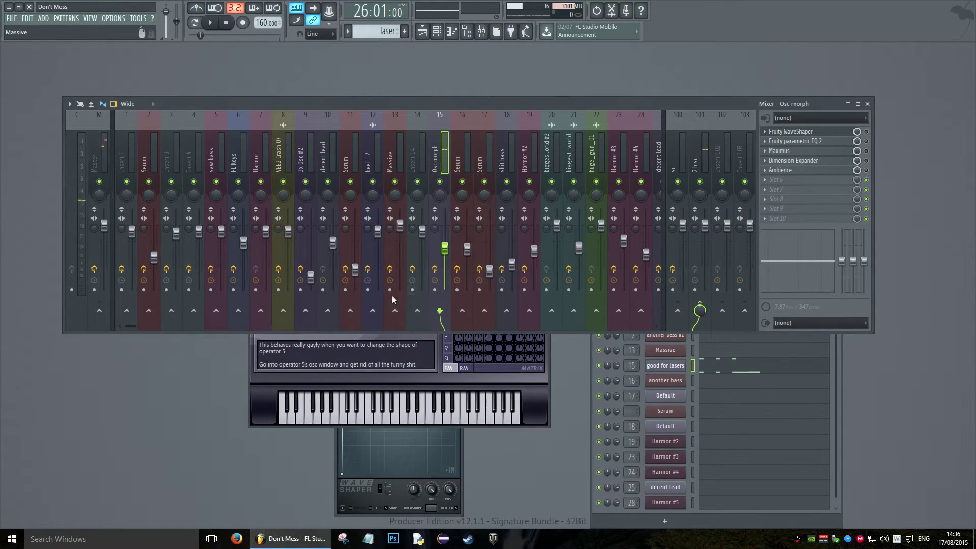
{"action": "left_click", "coordinate": [384, 392]}
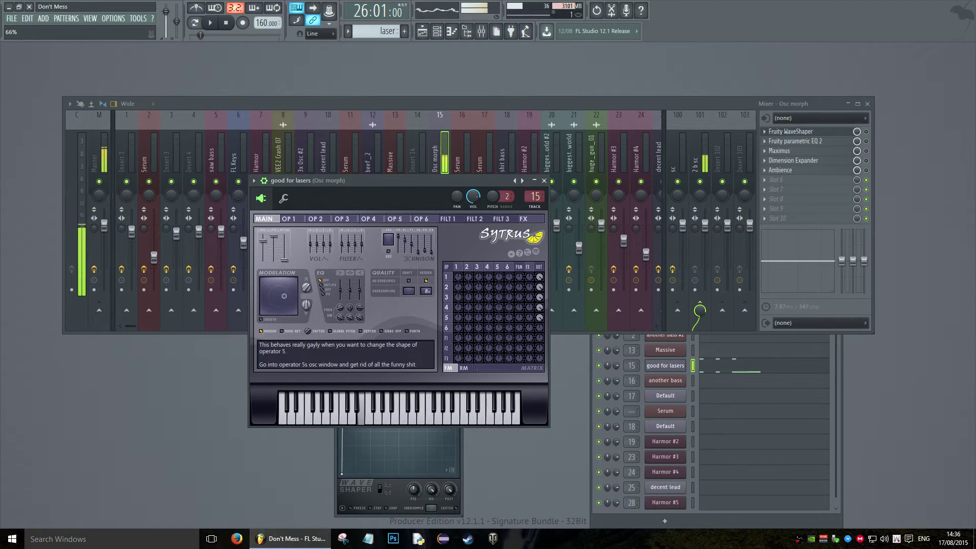
{"action": "left_click_drag", "start_coordinate": [306, 287], "coordinate": [306, 274]}
{"action": "key", "text": "F9"}
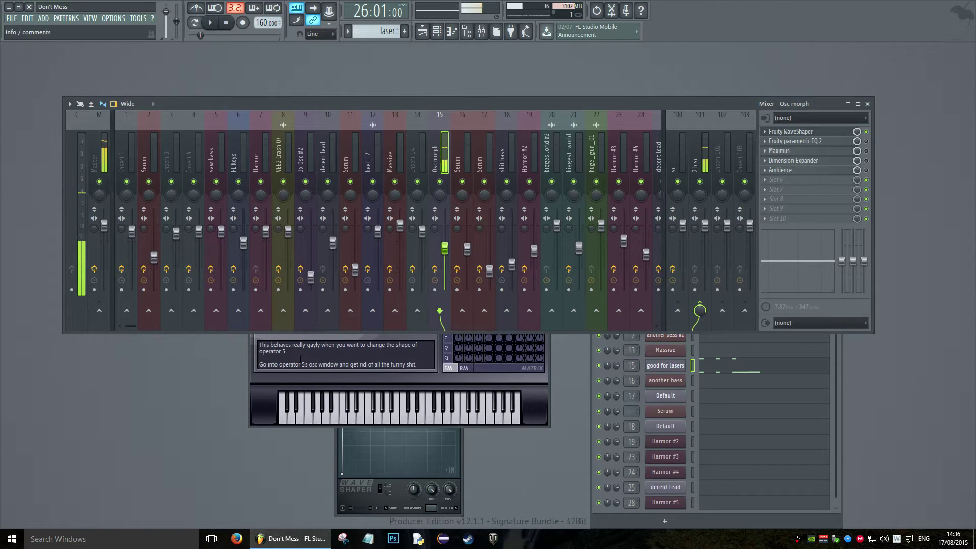
{"action": "left_click", "coordinate": [300, 359]}
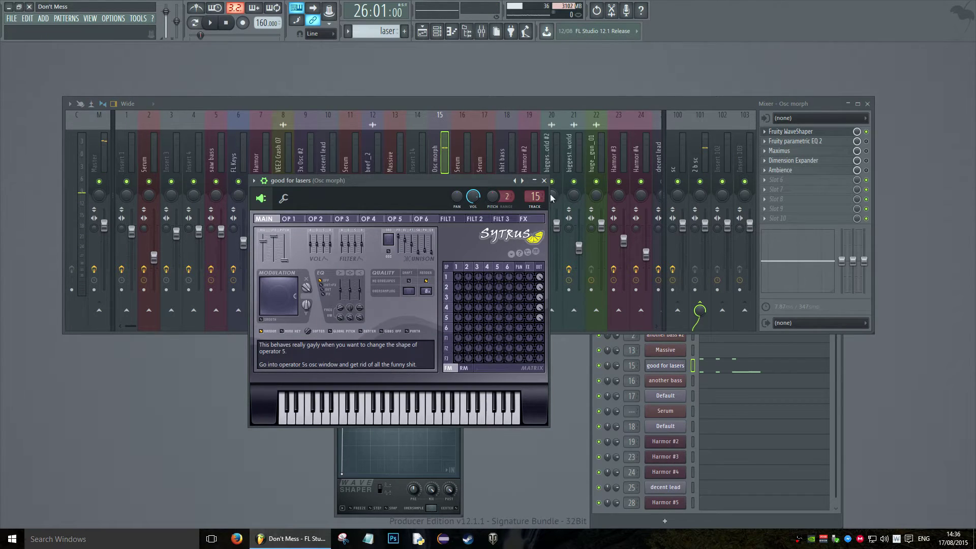
Enable and open Fruity parametric EQ 2 on the Osc morph track, audition a note through it, and close the synth window.
{"action": "left_click", "coordinate": [794, 140]}
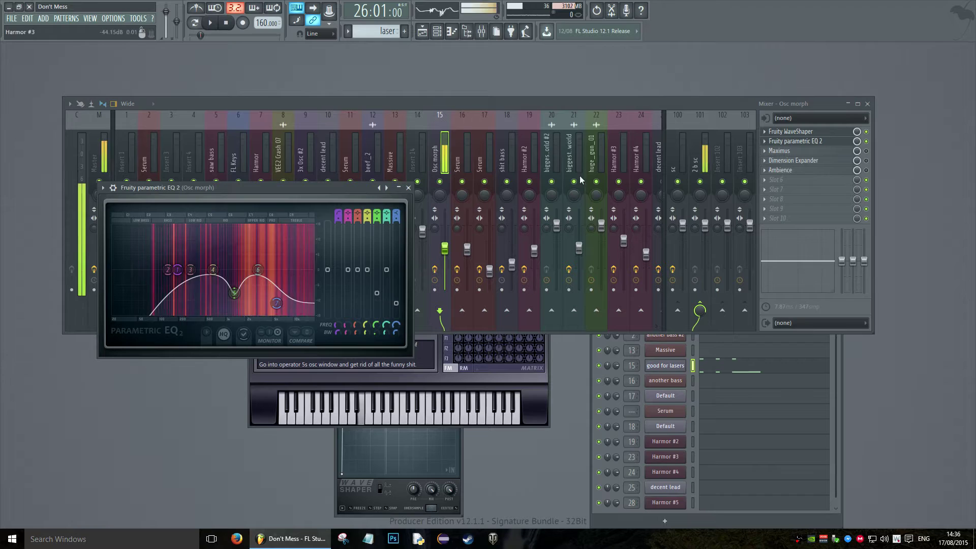
{"action": "key", "text": "space"}
{"action": "left_click", "coordinate": [251, 409]}
{"action": "left_click", "coordinate": [547, 182]}
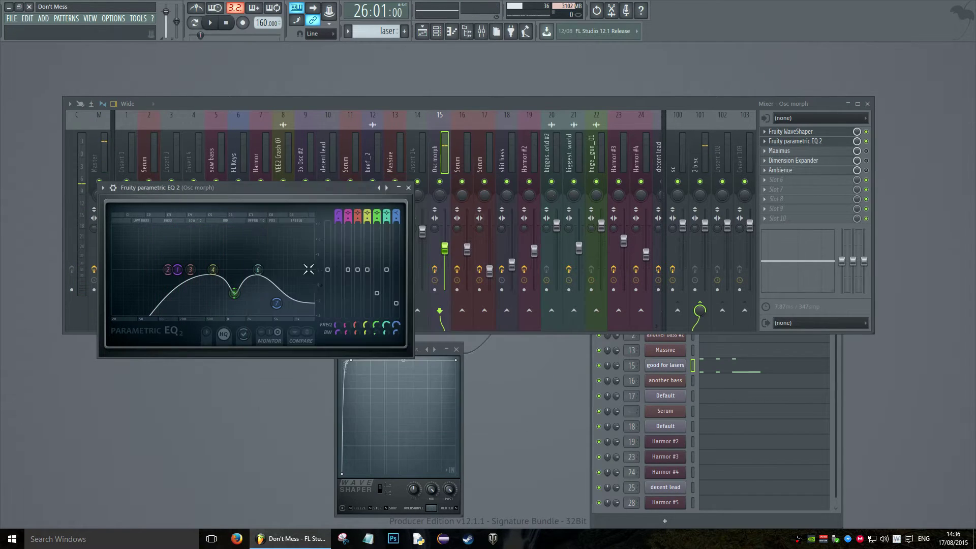
Audition notes through Fruity parametric EQ 2, move its editor over the mixer, slightly deepen the band 5 dip, and close the editor.
{"action": "key", "text": "z"}
{"action": "left_click_drag", "start_coordinate": [244, 191], "coordinate": [369, 138]}
{"action": "key", "text": "z"}
{"action": "mouse_move", "coordinate": [402, 249]}
{"action": "left_mouse_down"}
{"action": "mouse_move", "coordinate": [405, 228]}
{"action": "mouse_move", "coordinate": [401, 251]}
{"action": "left_mouse_up"}
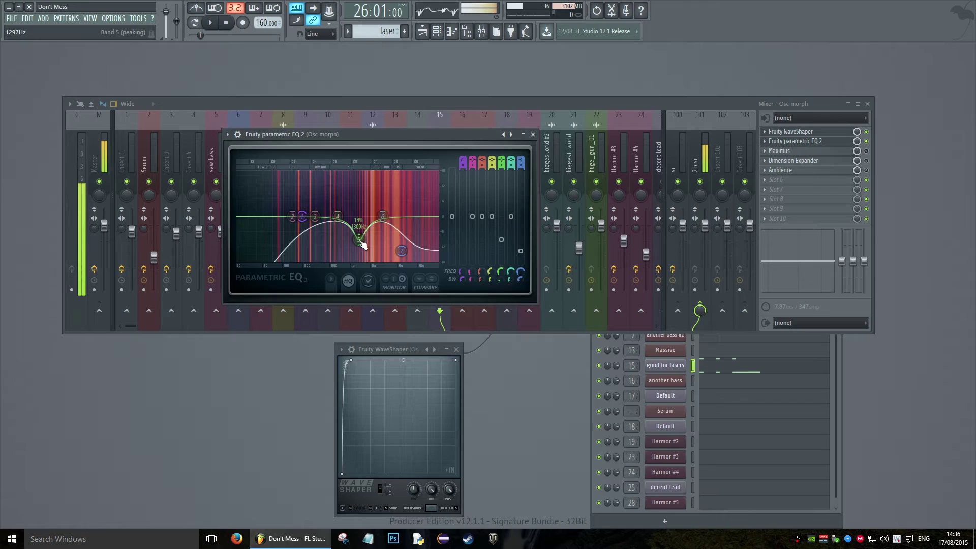
{"action": "left_click_drag", "start_coordinate": [360, 243], "coordinate": [360, 245]}
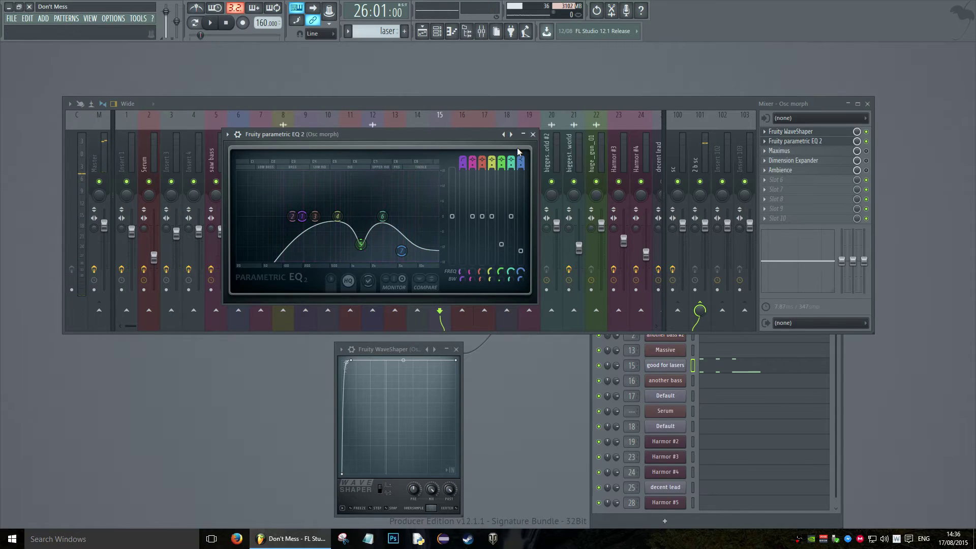
{"action": "left_click", "coordinate": [534, 135]}
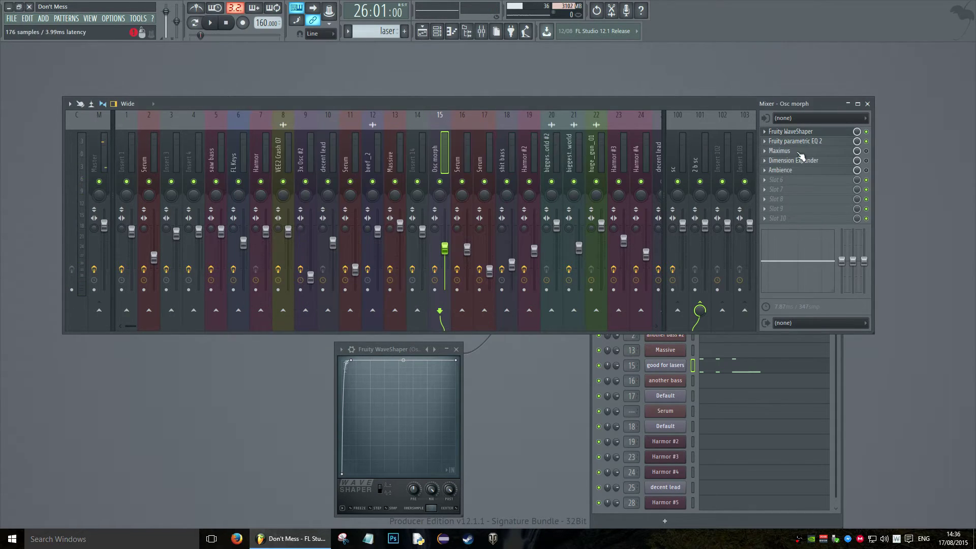
Enable Maximus on the Osc morph track, inspect its master band curve, and close the Maximus and Fruity WaveShaper editors.
{"action": "left_click", "coordinate": [830, 152]}
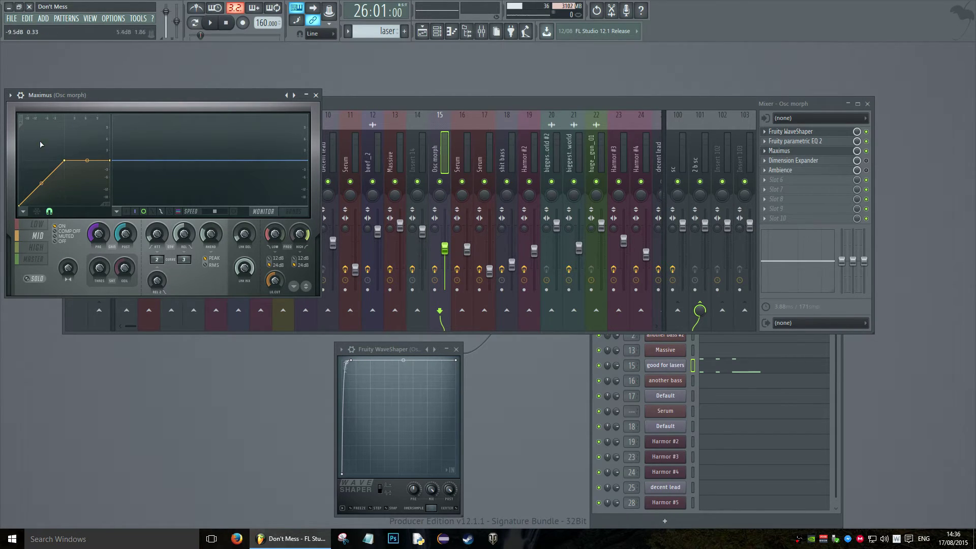
{"action": "left_click", "coordinate": [36, 259]}
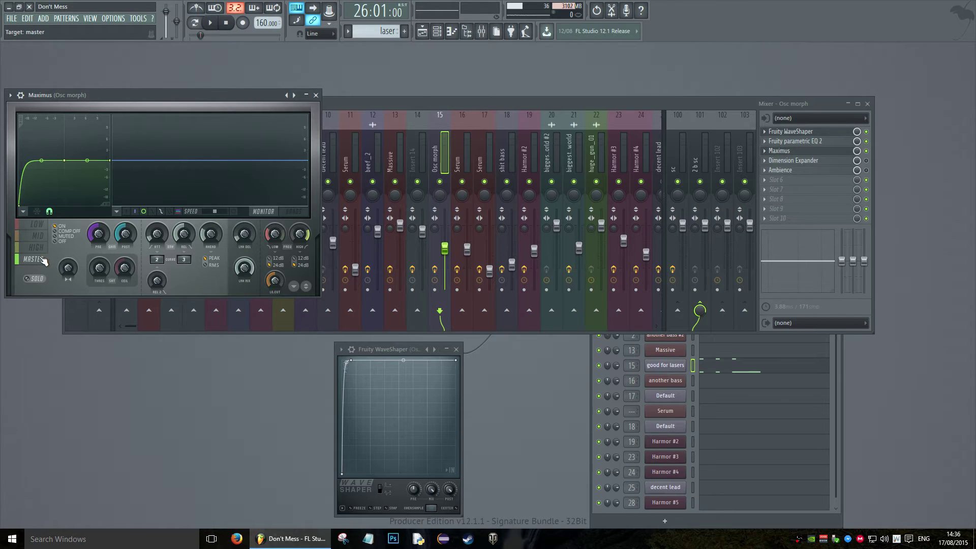
{"action": "left_click", "coordinate": [315, 95]}
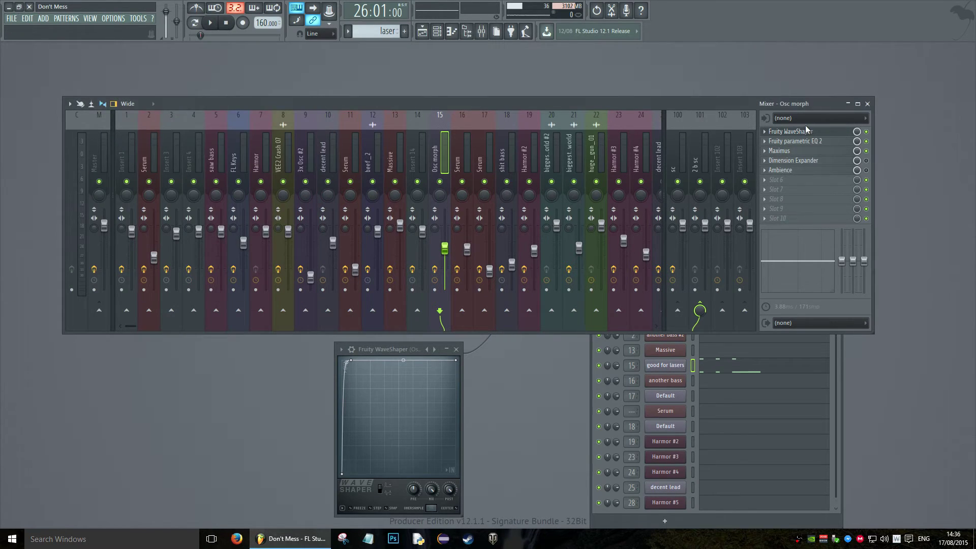
{"action": "left_click", "coordinate": [822, 151]}
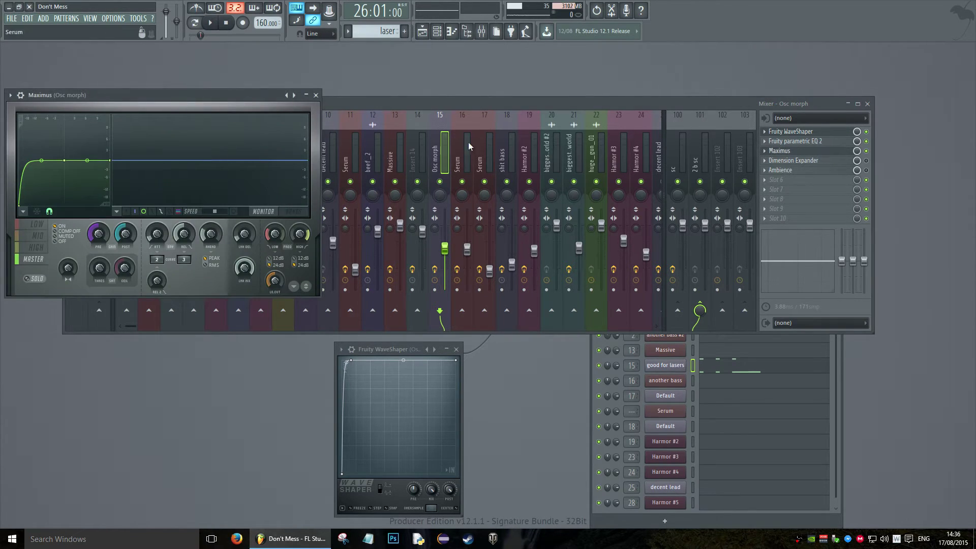
{"action": "left_click", "coordinate": [315, 95]}
{"action": "left_click", "coordinate": [456, 350]}
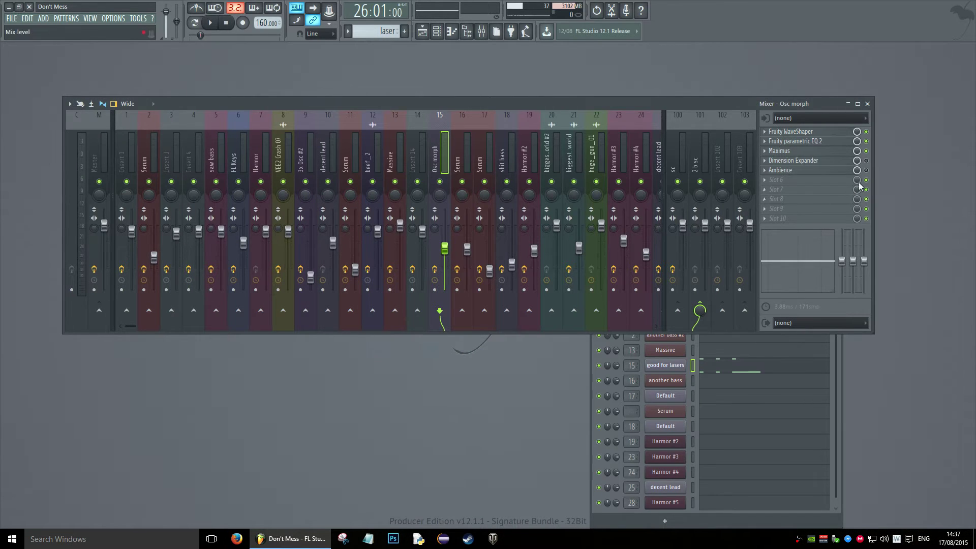
Enable and open Dimension Expander and Ambience on the Osc morph track, play the section through them, and close both editors.
{"action": "left_click", "coordinate": [836, 160]}
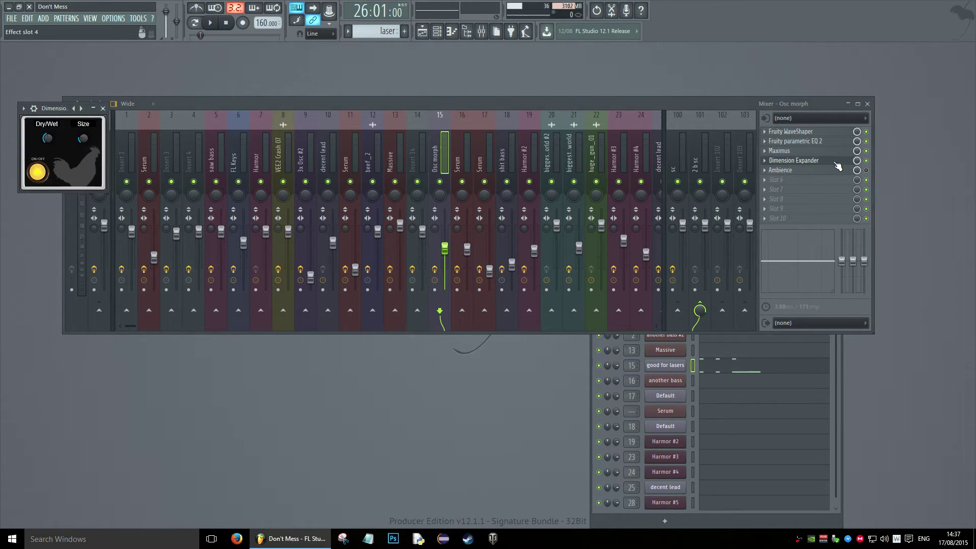
{"action": "left_click", "coordinate": [850, 176]}
{"action": "left_click", "coordinate": [834, 170]}
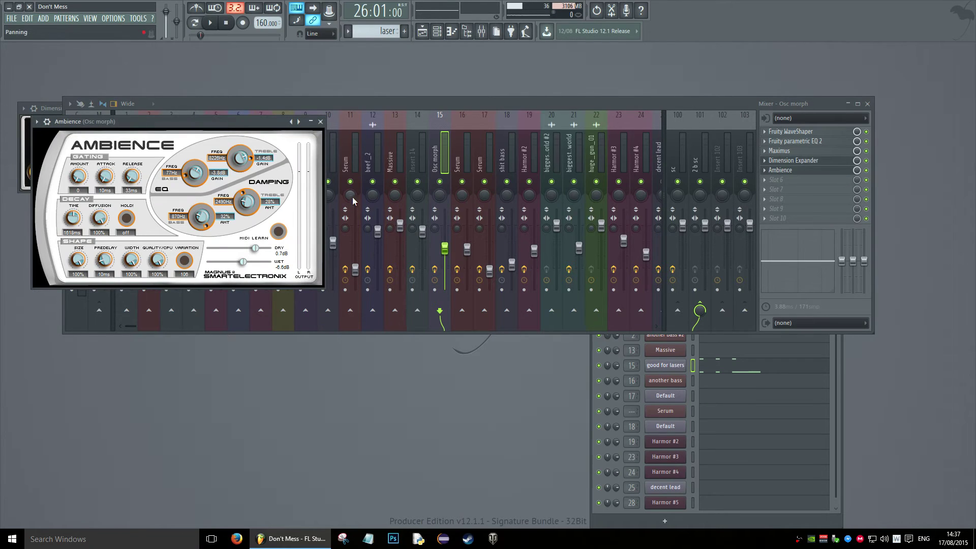
{"action": "key", "text": "space"}
{"action": "left_click", "coordinate": [321, 122]}
{"action": "left_click", "coordinate": [51, 122]}
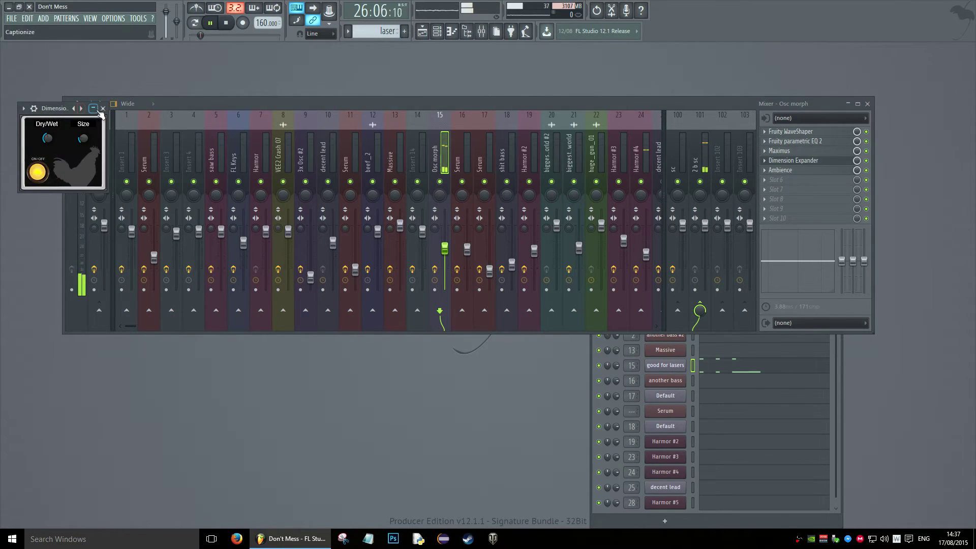
{"action": "left_click", "coordinate": [101, 108]}
{"action": "key", "text": "space"}
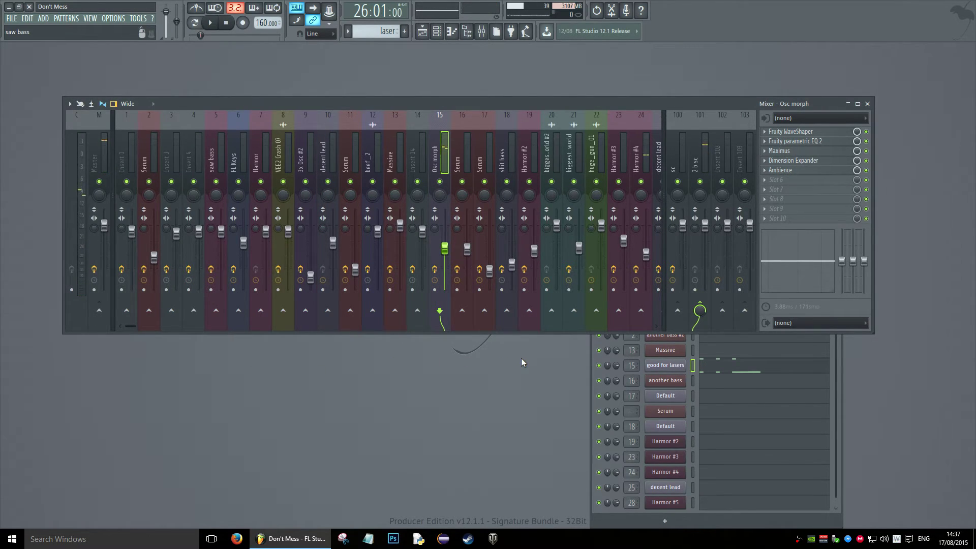
Mute the four automation clips on Track 5 at bar 26, play the looped section without them, and undo the muting.
{"action": "left_click", "coordinate": [655, 366]}
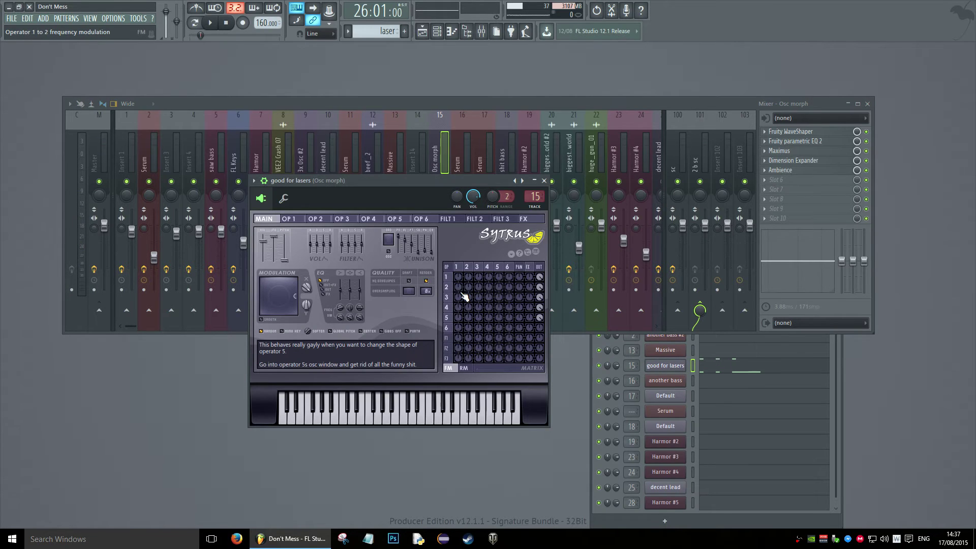
{"action": "left_click", "coordinate": [424, 36]}
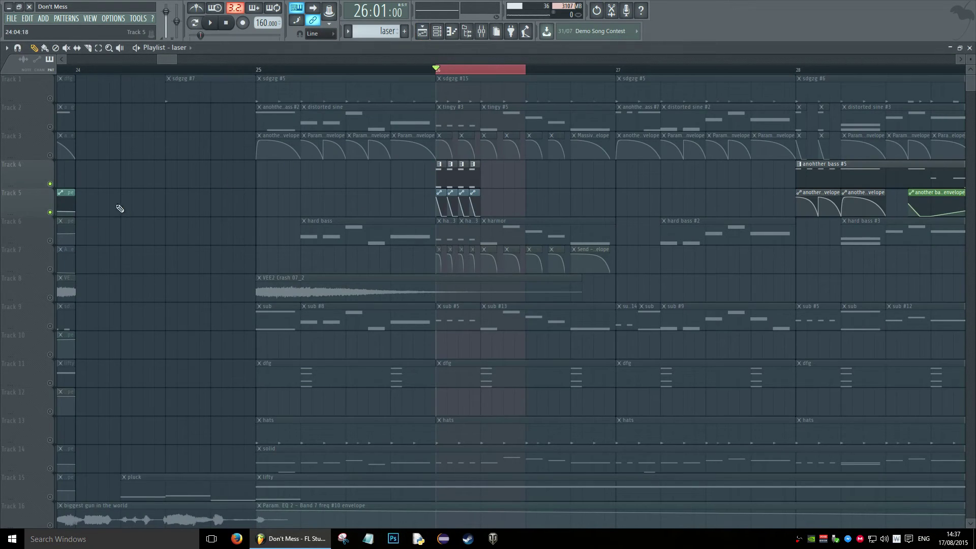
{"action": "key", "text": "t"}
{"action": "left_click_drag", "start_coordinate": [407, 200], "coordinate": [520, 210]}
{"action": "key", "text": "space"}
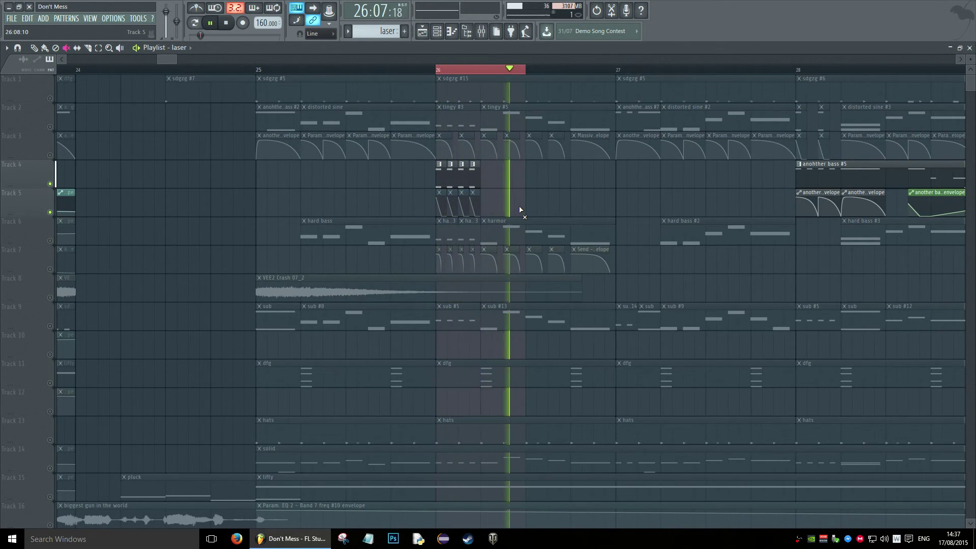
{"action": "key", "text": "space"}
{"action": "key", "text": "ctrl+z"}
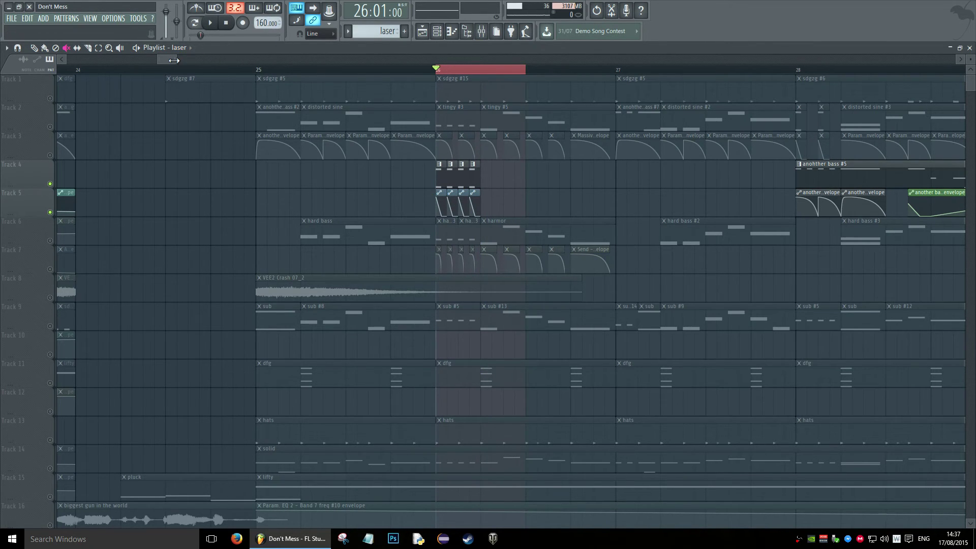
Leave the playlist, close the synth and mixer windows, and create a new pattern named fghdvh.
{"action": "mouse_move", "coordinate": [174, 60]}
{"action": "left_mouse_down"}
{"action": "mouse_move", "coordinate": [160, 61]}
{"action": "mouse_move", "coordinate": [186, 61]}
{"action": "left_mouse_up"}
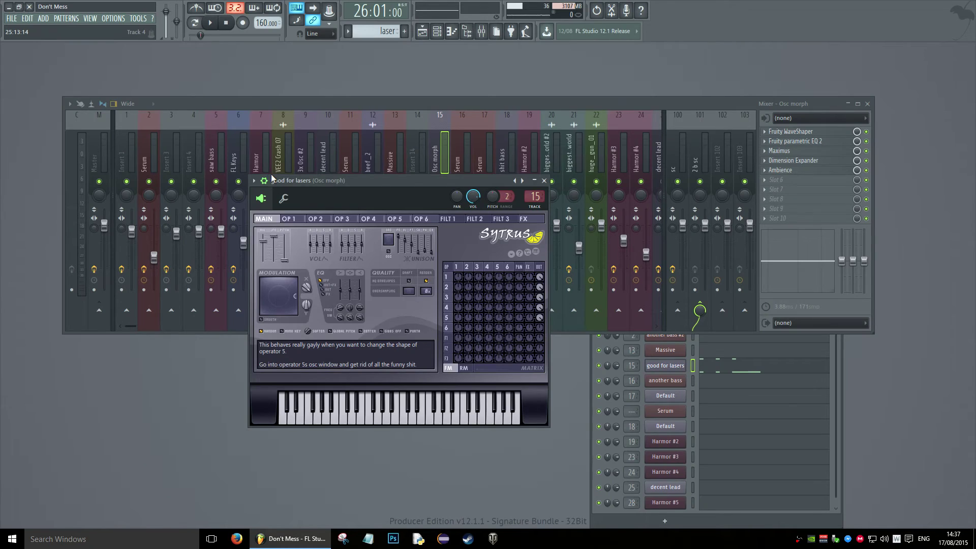
{"action": "key", "text": "Escape"}
{"action": "key", "text": "F9"}
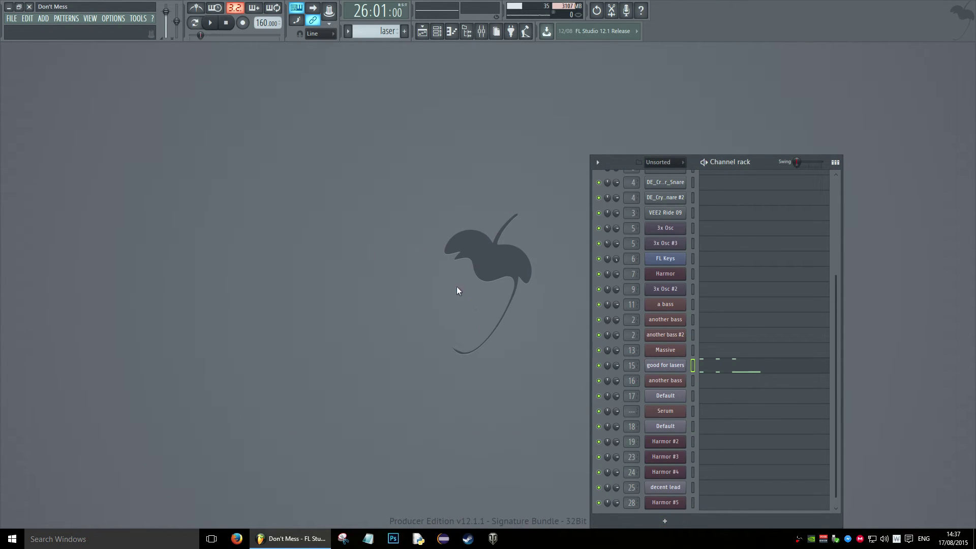
{"action": "left_click", "coordinate": [404, 31]}
{"action": "type", "text": "fghd"}
{"action": "key", "text": "Return"}
Add a Harmor instrument from the plugin picker to the channel rack and move its window clear of the rack.
{"action": "key", "text": "alt+p"}
{"action": "mouse_move", "coordinate": [823, 422]}
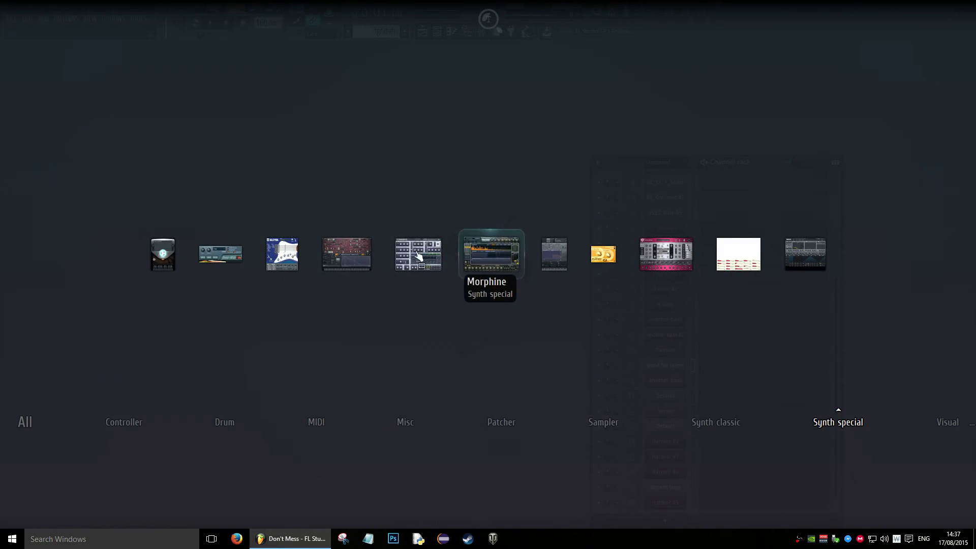
{"action": "left_click_drag", "start_coordinate": [356, 257], "coordinate": [664, 512]}
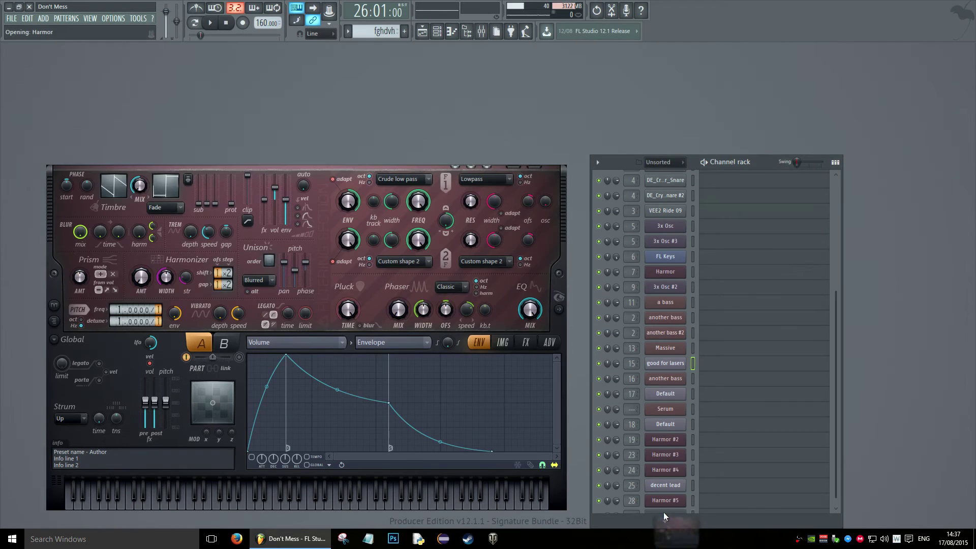
{"action": "left_click_drag", "start_coordinate": [301, 136], "coordinate": [322, 93]}
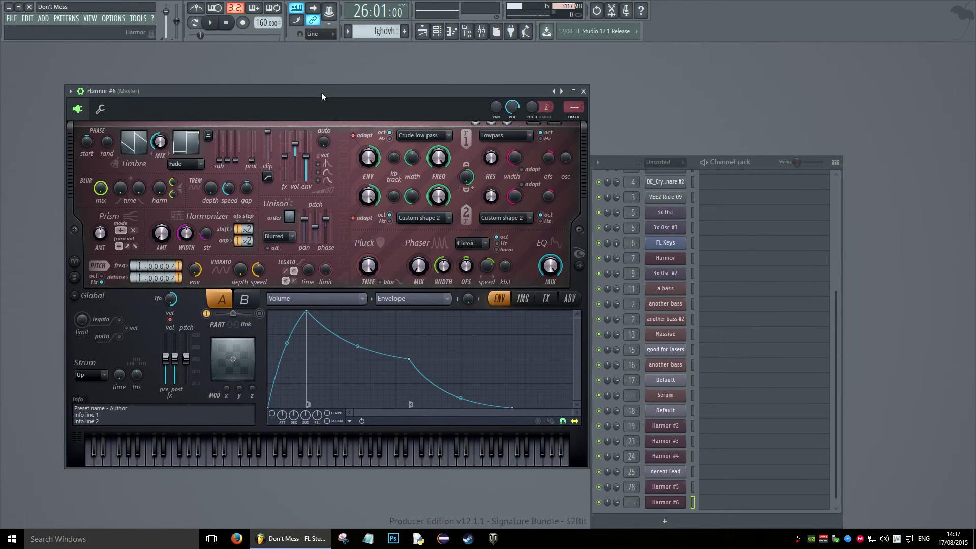
Shape Harmor's part A pitch envelope with a raised start point falling steeply along a curve to a second point at 0 cents.
{"action": "left_click", "coordinate": [281, 301]}
{"action": "left_click", "coordinate": [283, 452]}
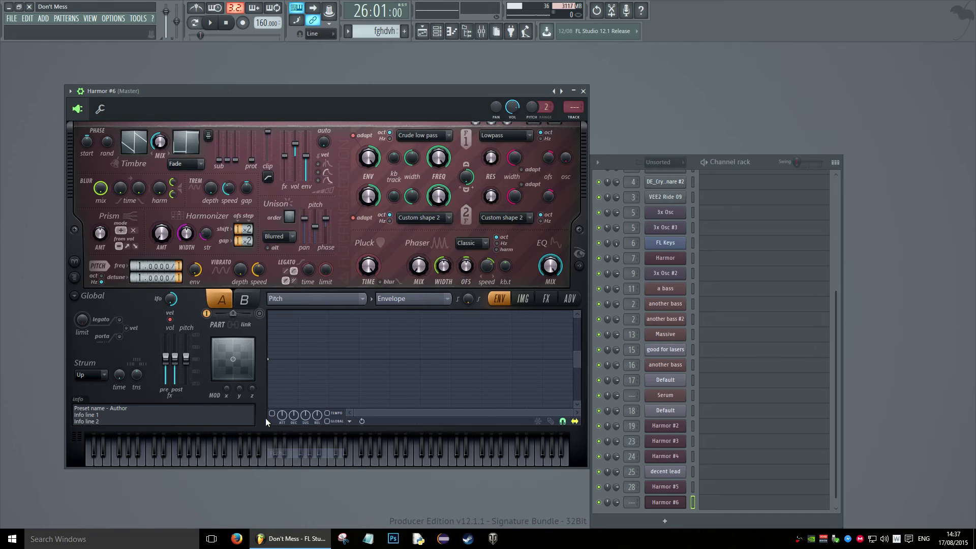
{"action": "left_click_drag", "start_coordinate": [579, 367], "coordinate": [576, 331]}
{"action": "left_click_drag", "start_coordinate": [268, 360], "coordinate": [253, 252]}
{"action": "right_click", "coordinate": [308, 359]}
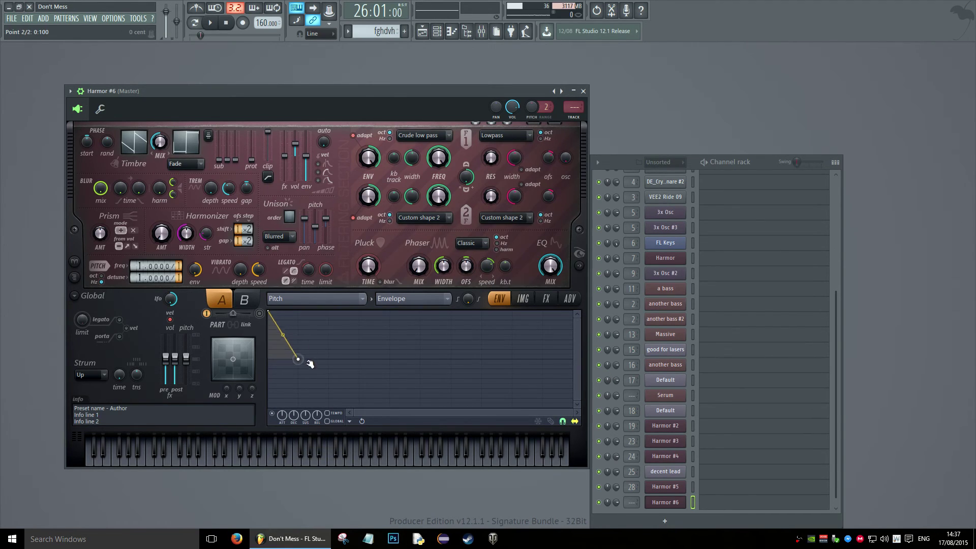
{"action": "left_click_drag", "start_coordinate": [308, 359], "coordinate": [282, 358]}
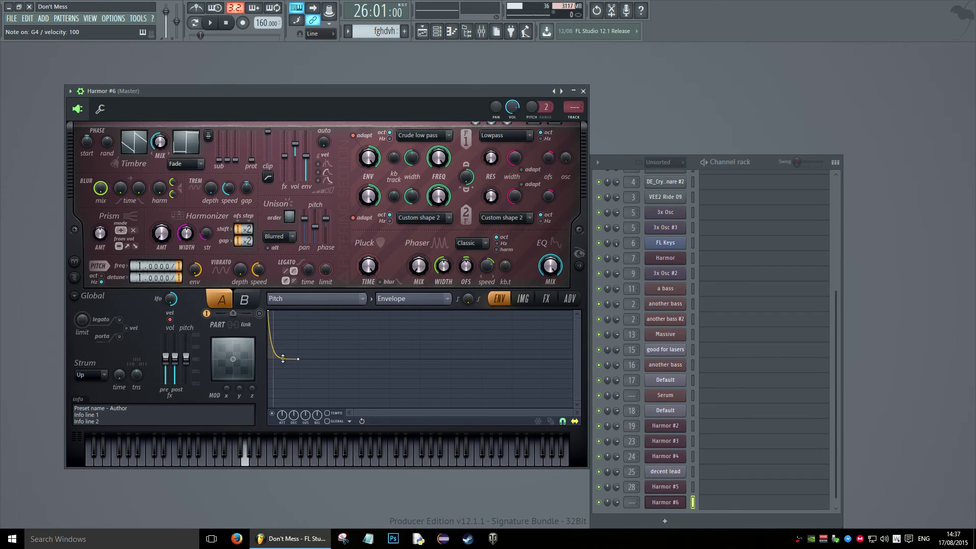
Audition several notes with the Harmor pitch envelope, close the synth and delete the Harmor #6 channel.
{"action": "key", "text": "n"}
{"action": "key", "text": "y"}
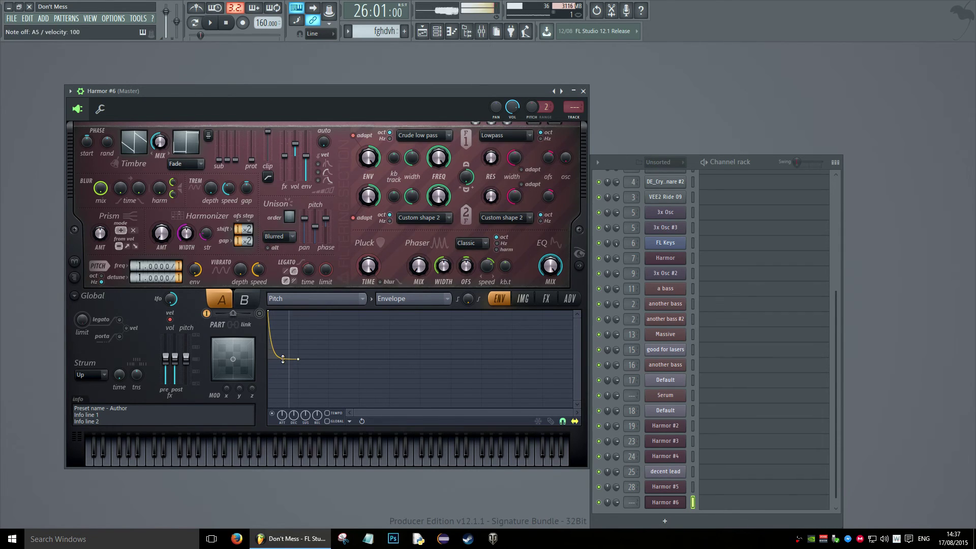
{"action": "key", "text": "y"}
{"action": "key", "text": "i"}
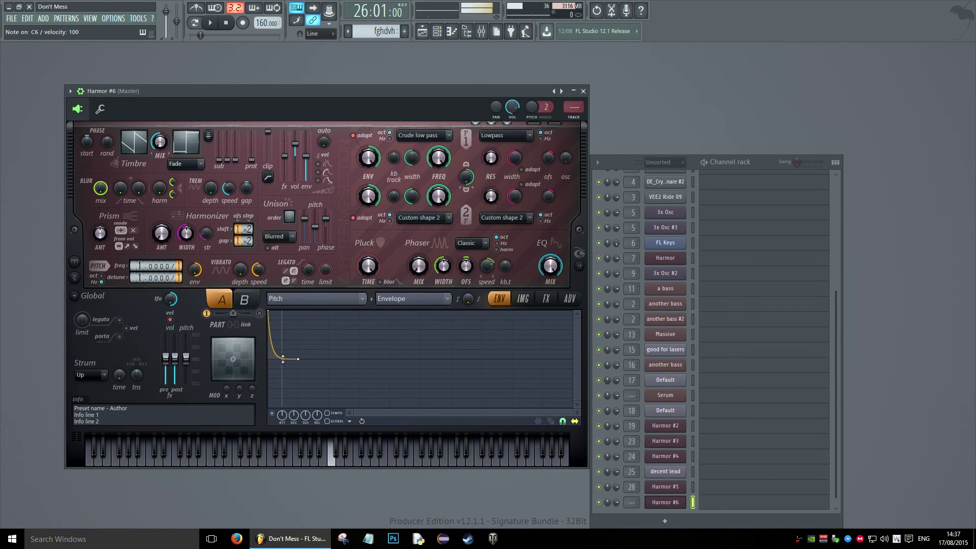
{"action": "left_click", "coordinate": [584, 91]}
{"action": "key", "text": "alt+Delete"}
{"action": "key", "text": "Return"}
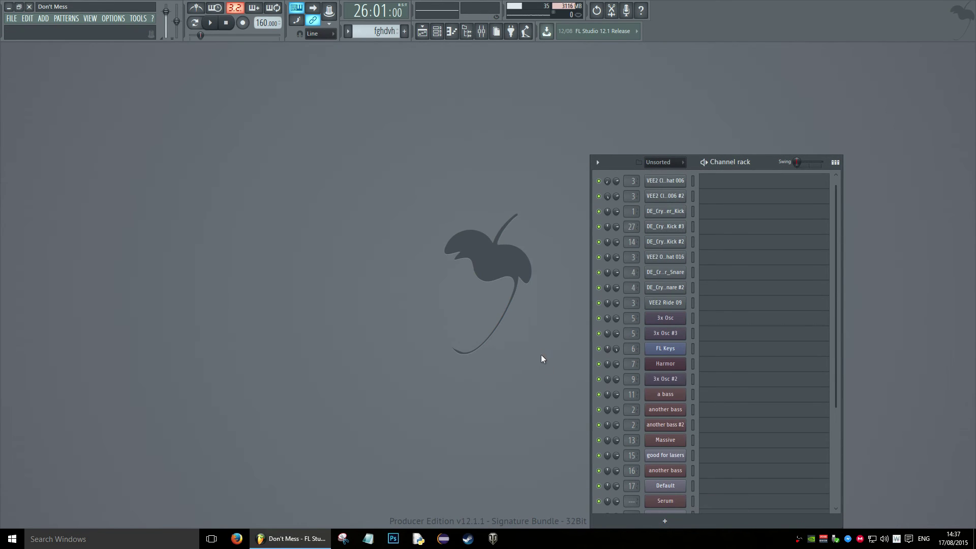
Select the pattern solid #4 and bring the playlist back up.
{"action": "key", "text": "minus"}
{"action": "scroll", "coordinate": [670, 250], "scroll_direction": "up", "scroll_amount": 1}
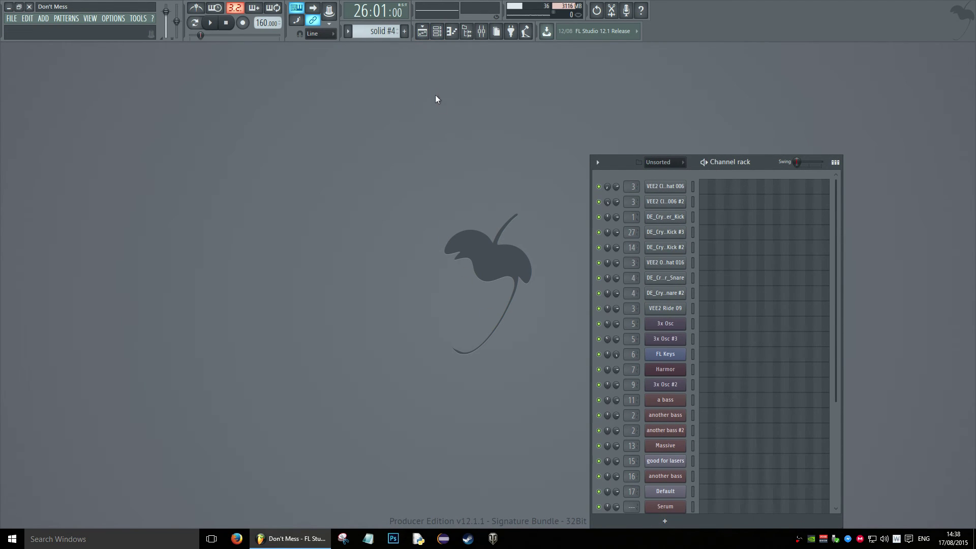
{"action": "left_click", "coordinate": [422, 31]}
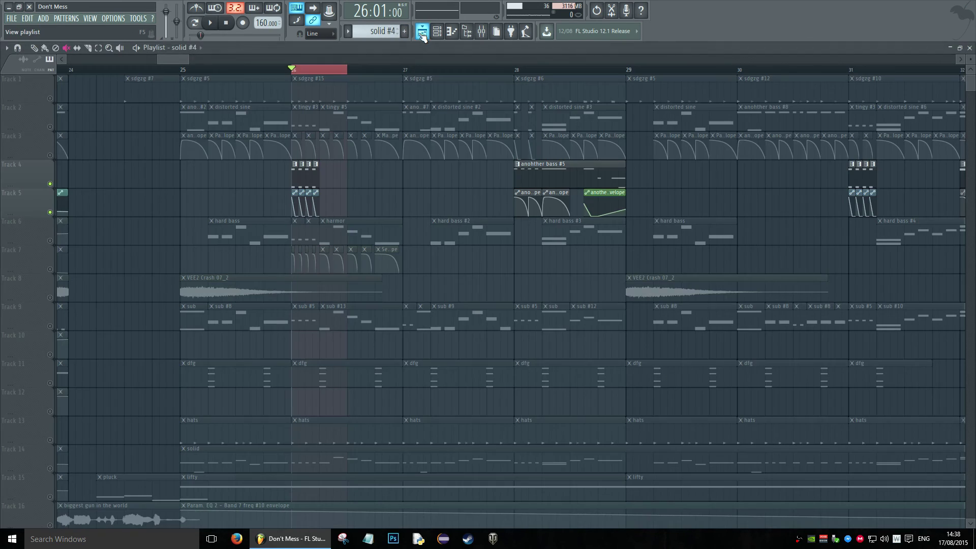